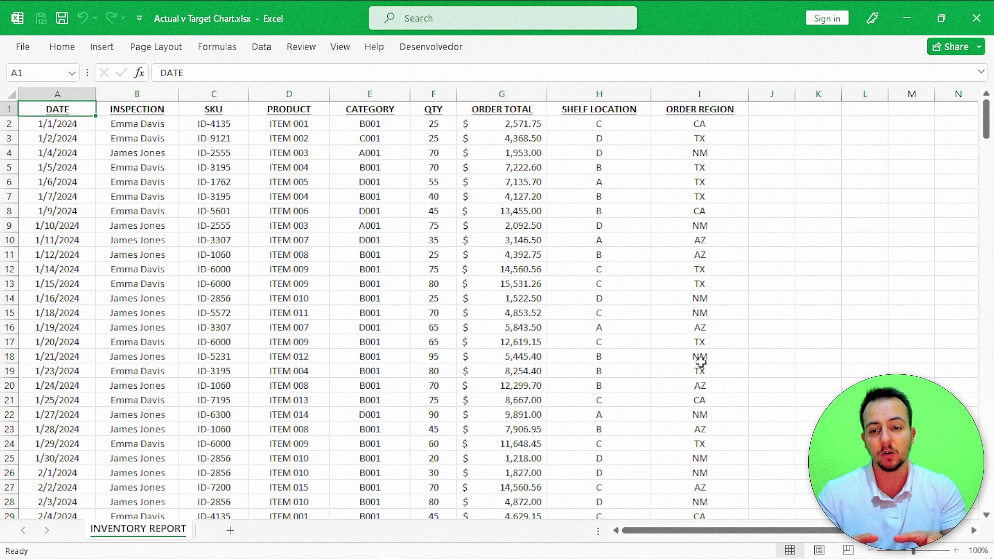
key(ctrl+space)
key(Right)
key(ctrl+space)
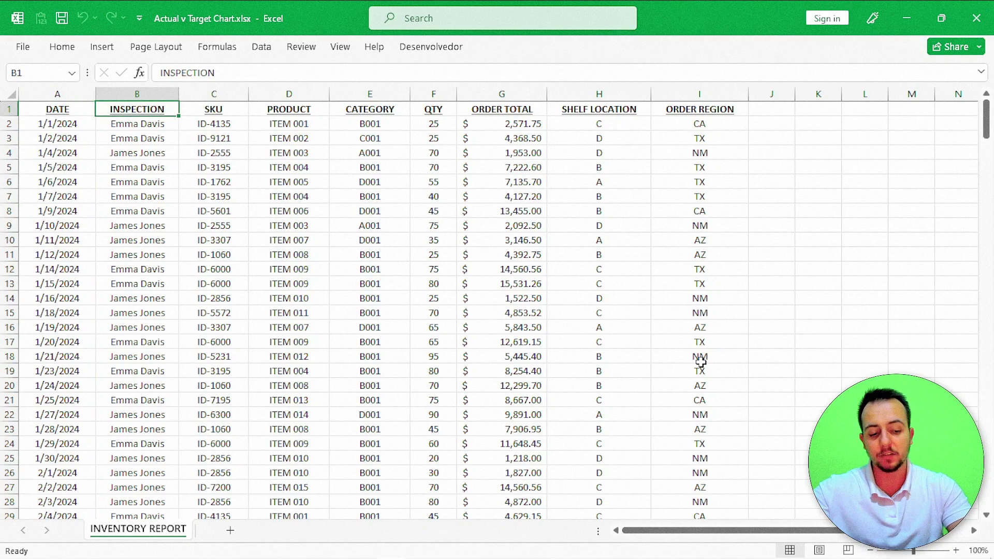
key(Right)
key(ctrl+space)
key(Right)
key(Down)
key(shift+space)
key(Down)
key(Down)
key(Down)
key(shift+space)
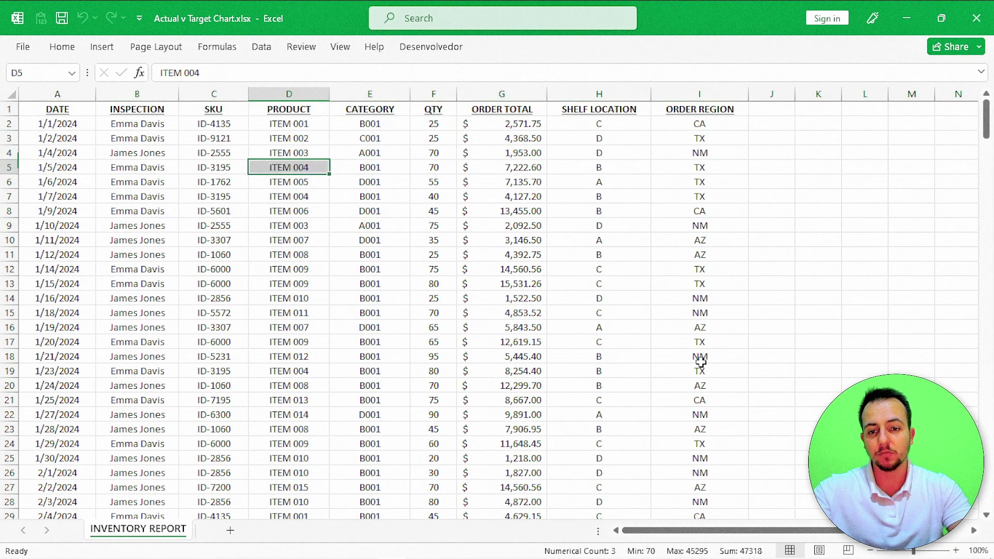
key(Down)
key(shift+space)
key(ctrl+Home)
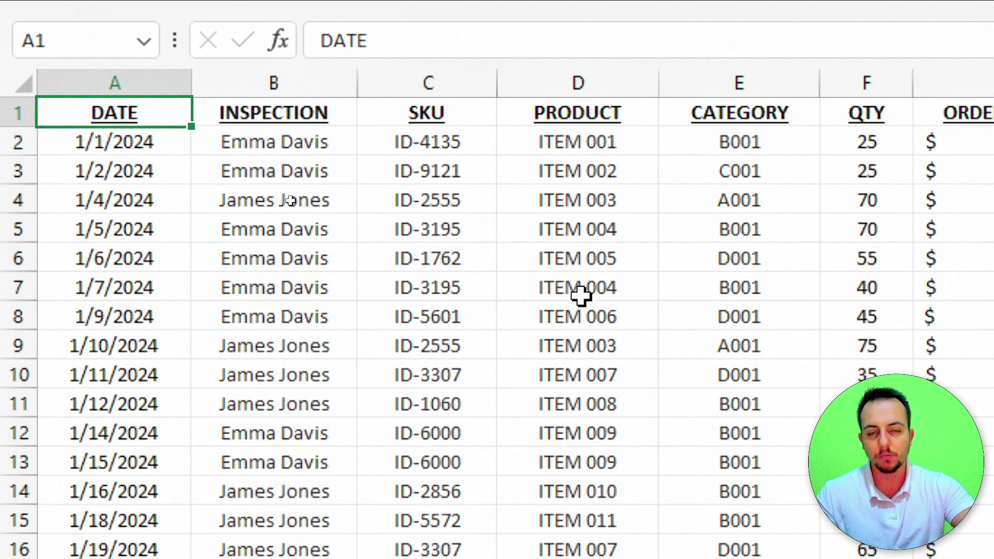
Step: Examine the inventory report's columns one by one, from DATE through ORDER TOTAL
click(114, 82)
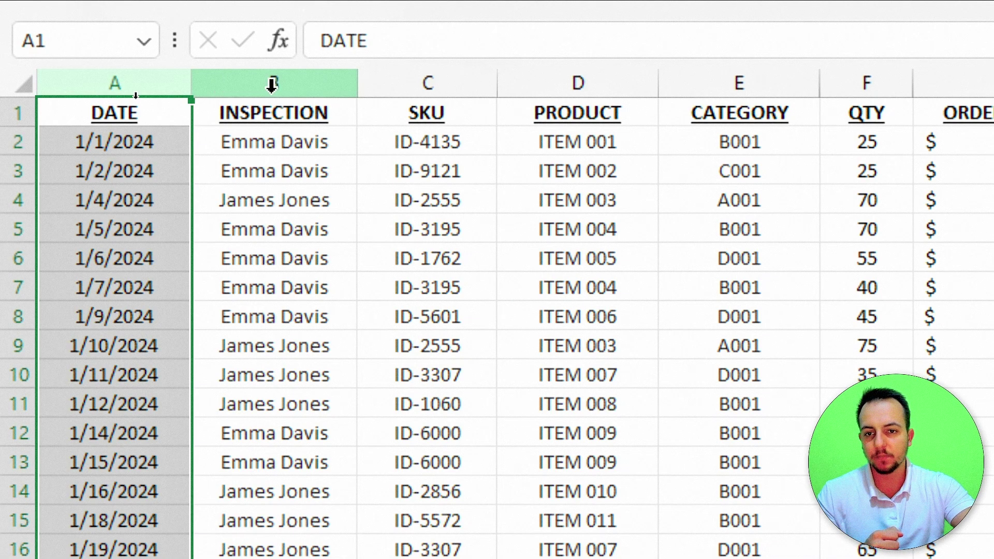
click(271, 82)
click(473, 83)
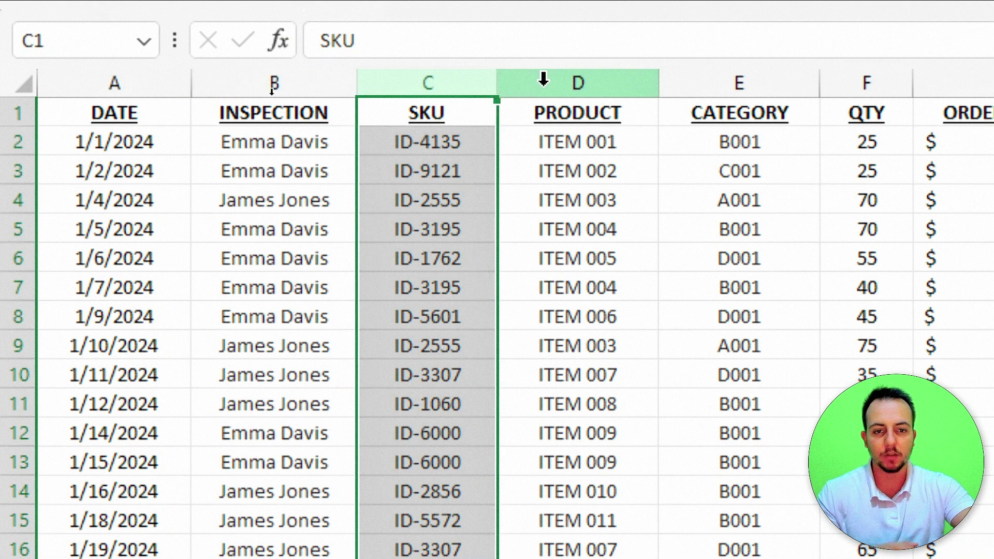
click(544, 80)
click(719, 78)
click(779, 78)
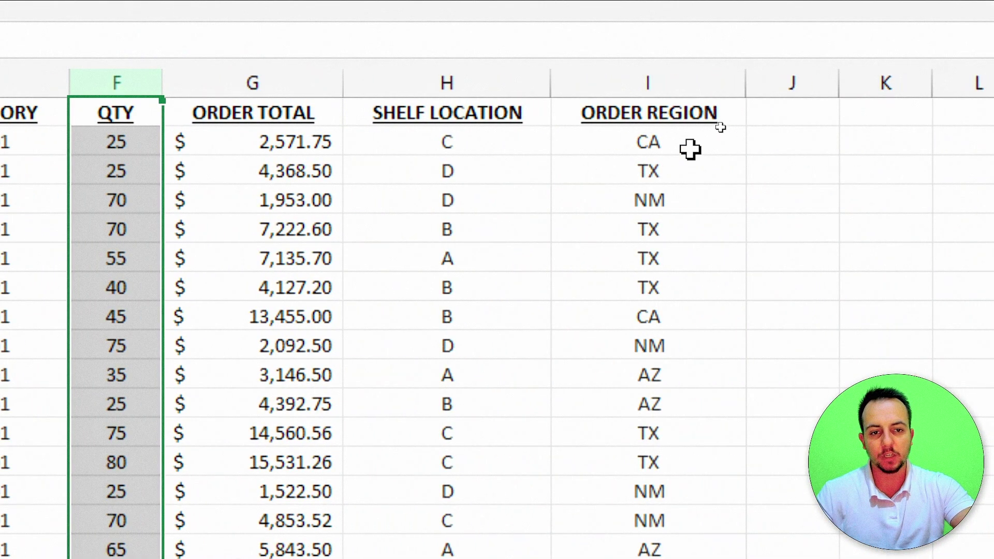
click(284, 80)
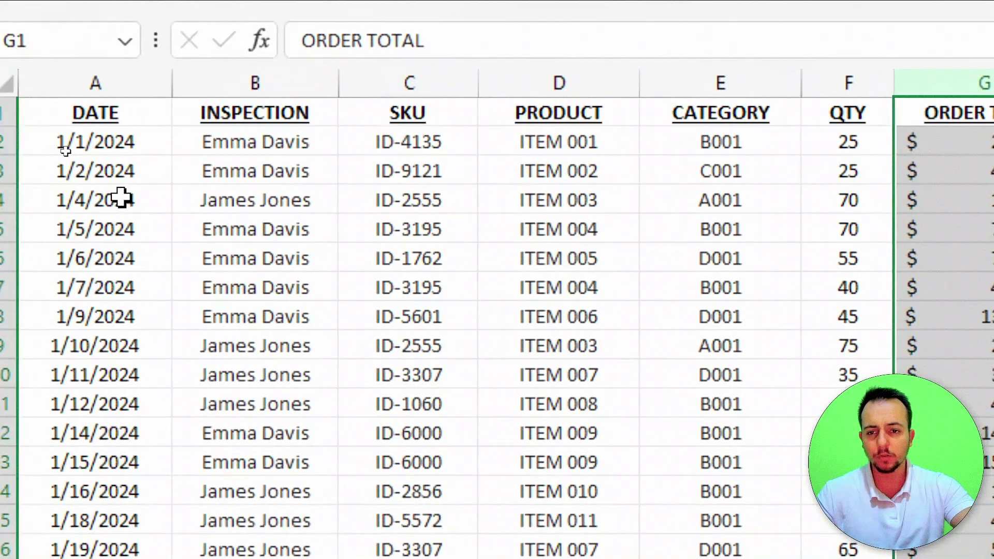
click(163, 118)
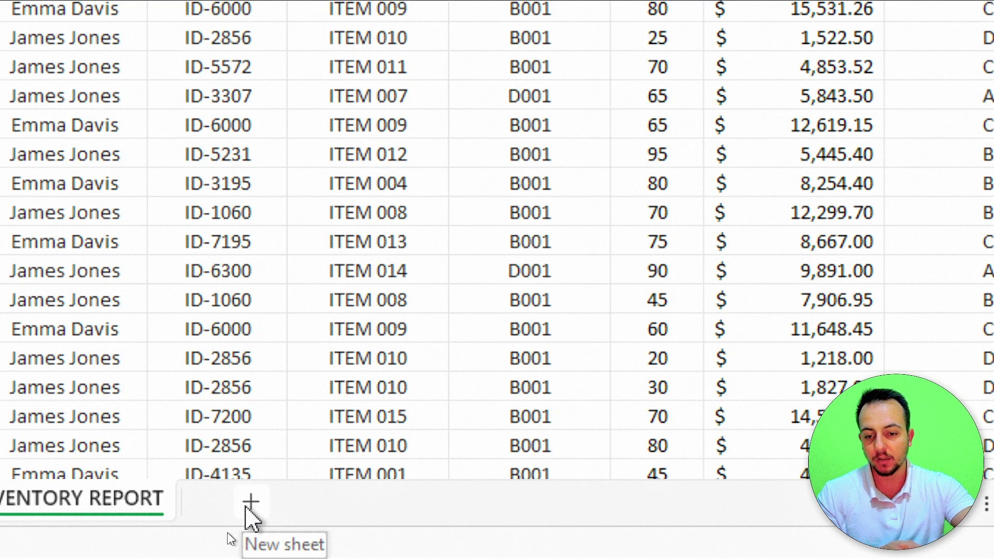
Step: Add a new worksheet after INVENTORY REPORT and name it CHART
click(250, 502)
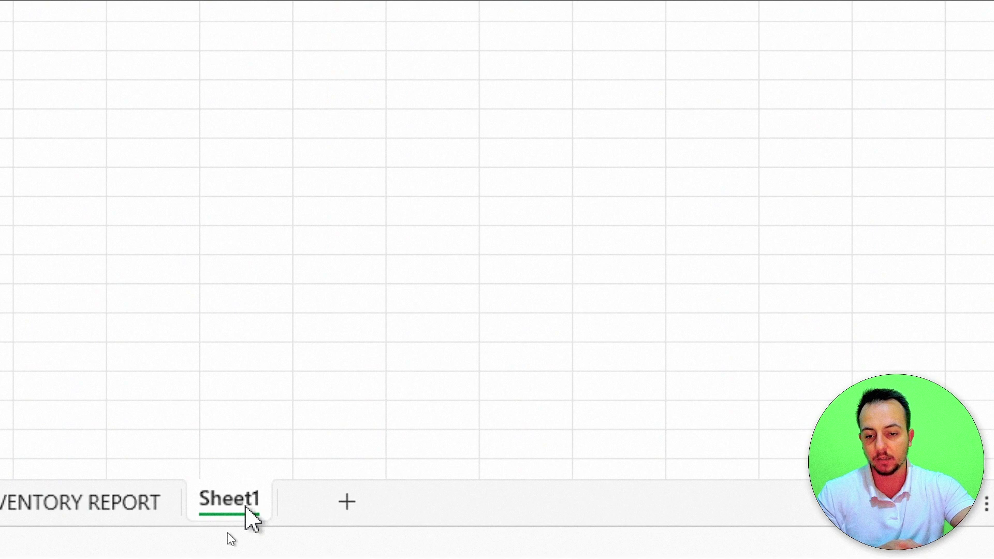
double_click(246, 508)
key(Caps_Lock)
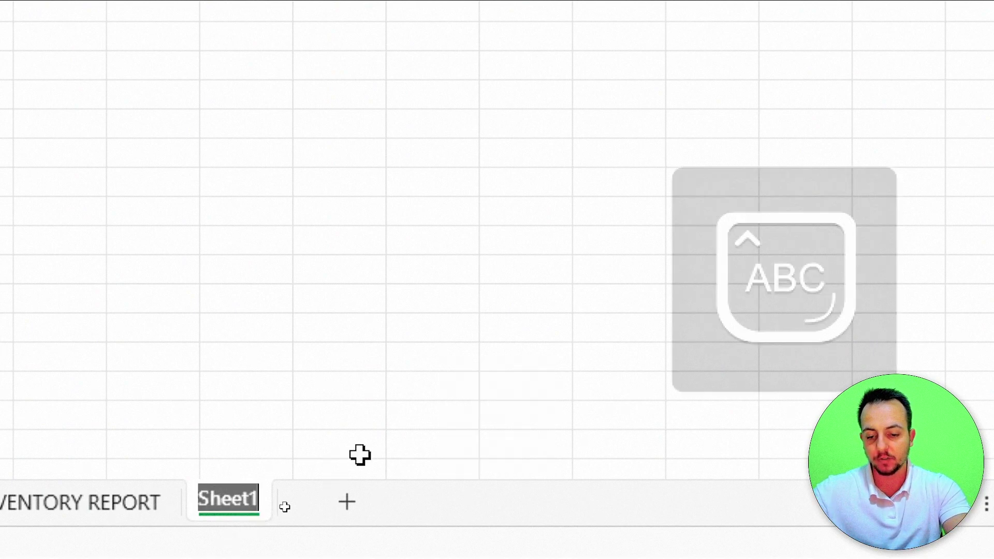
text(CHART)
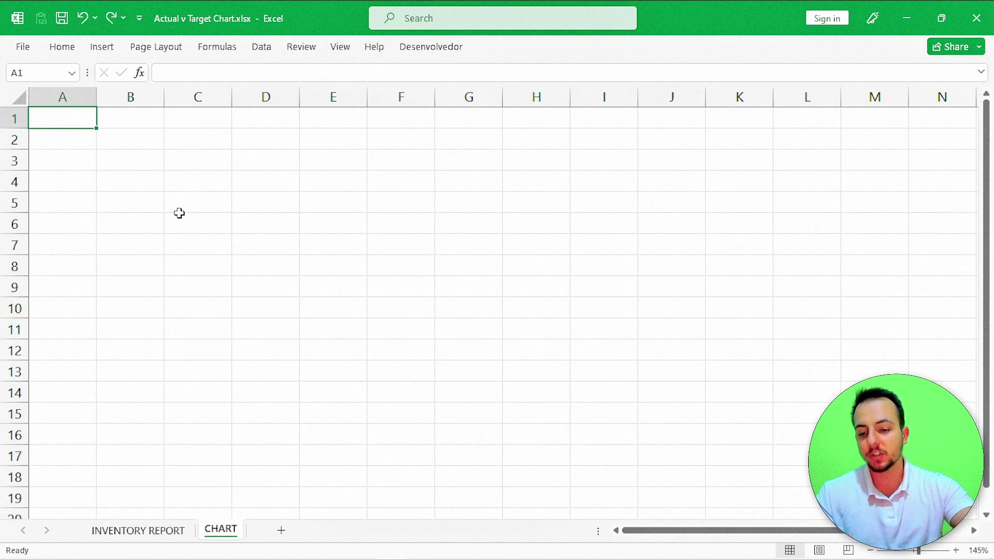
click(137, 531)
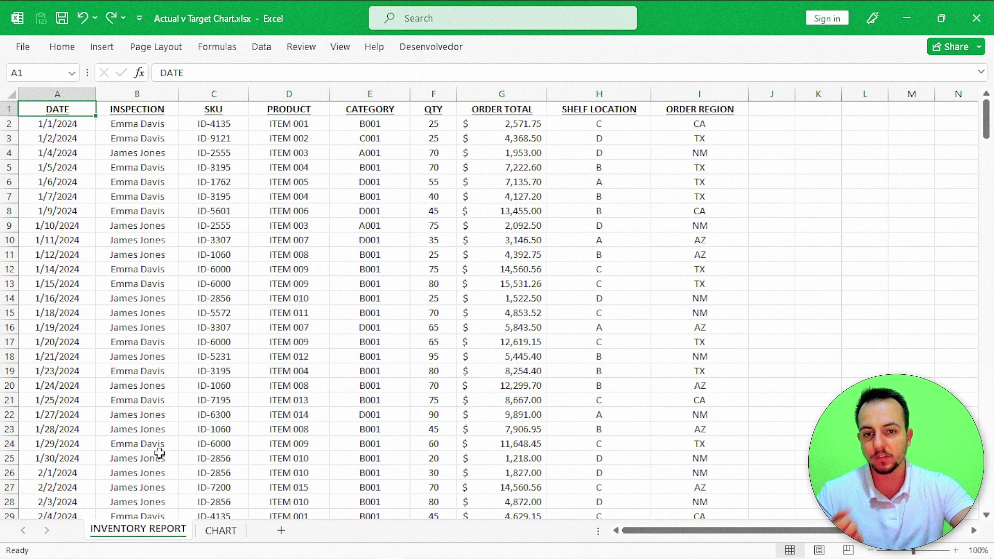
click(221, 533)
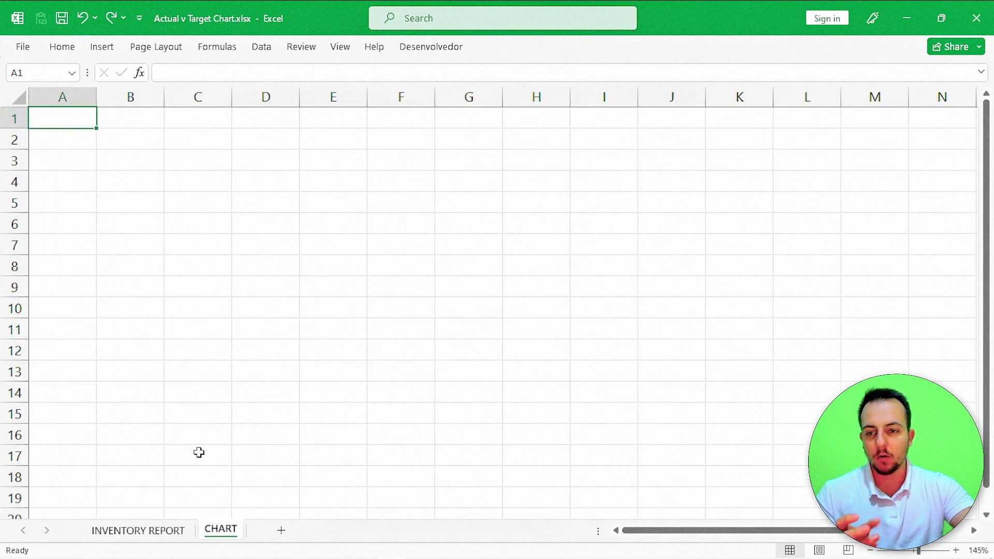
click(175, 529)
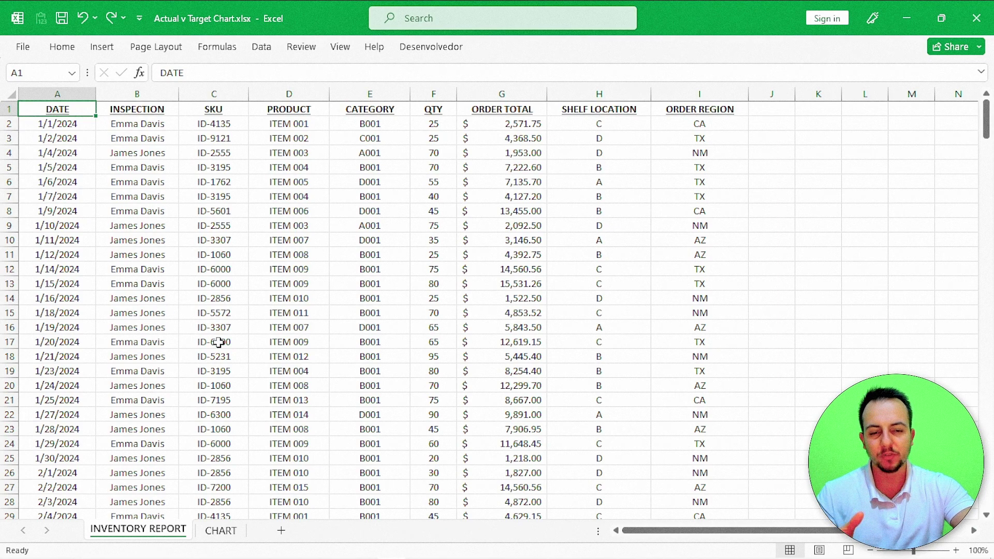
click(221, 531)
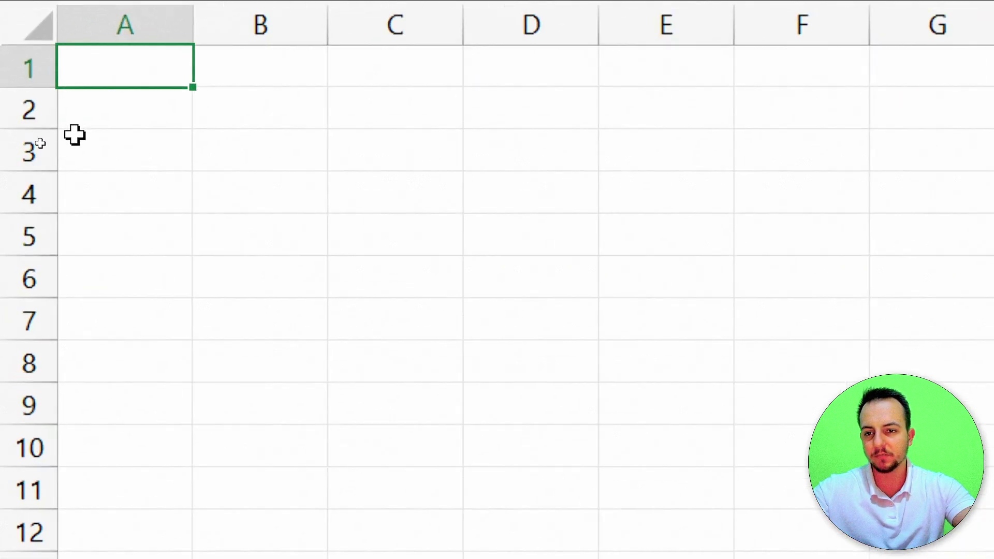
Step: Enter JAN in A1 and FEB in A2 of the CHART sheet, and extend the month series down to DEC in A12
text(JAN)
key(Return)
text(FEB)
key(Return)
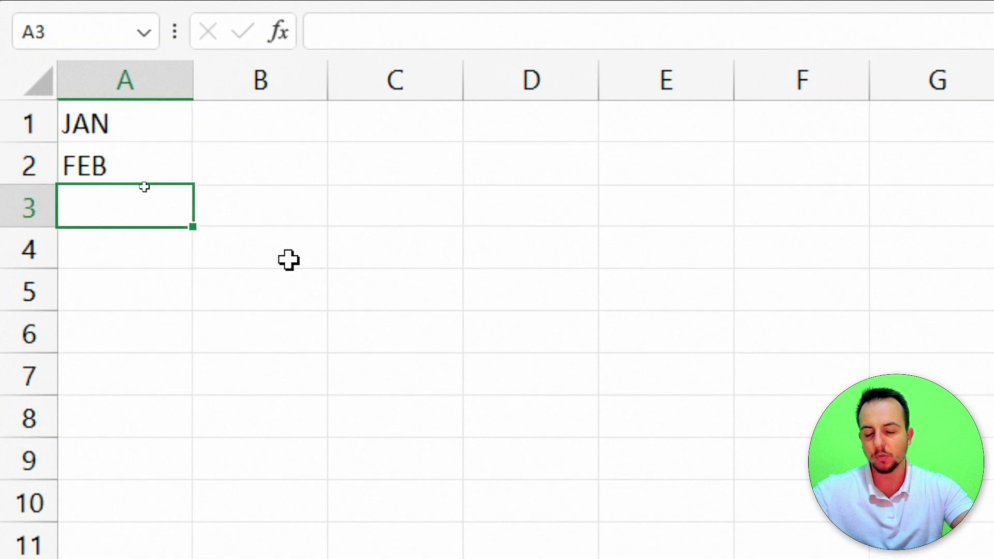
drag(146, 125, 154, 144)
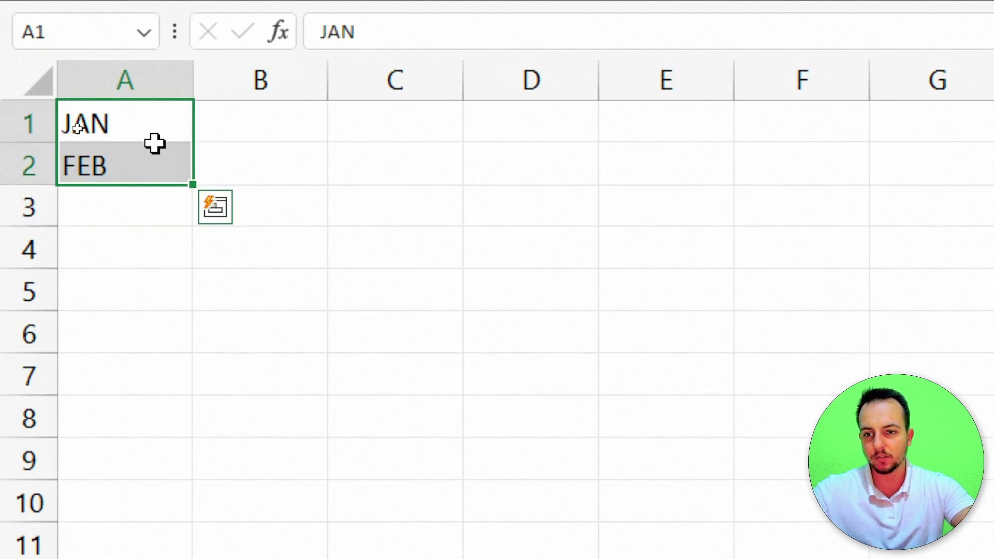
drag(192, 187, 166, 558)
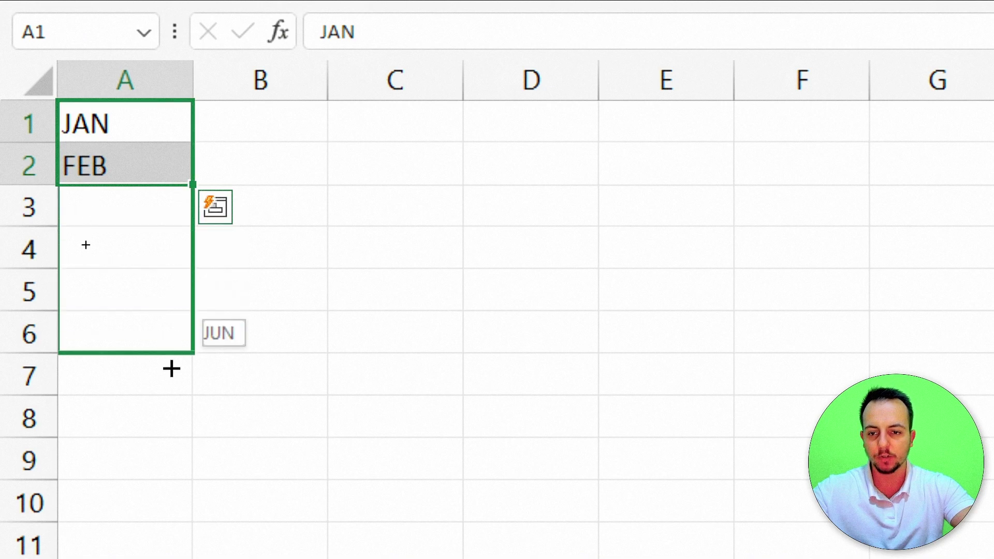
drag(166, 492, 166, 491)
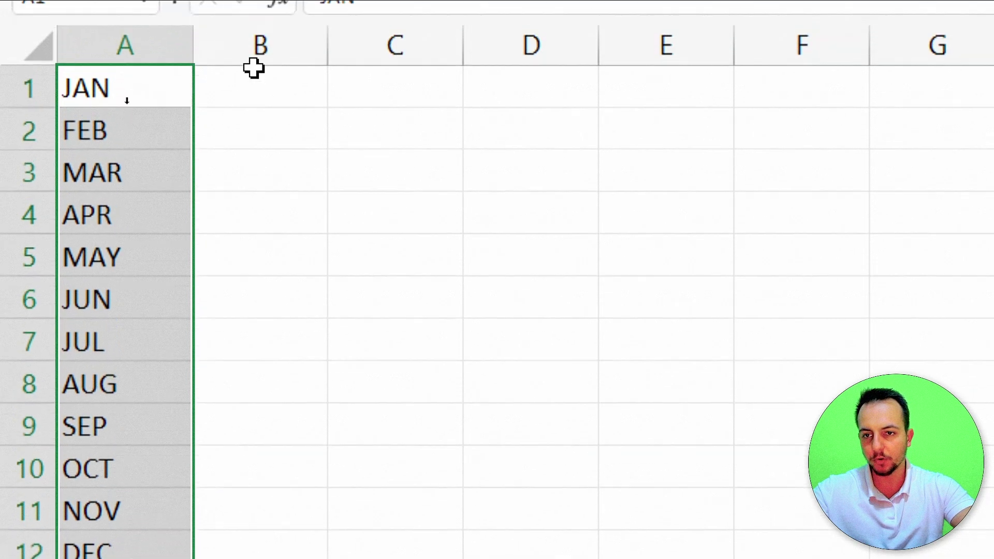
click(254, 67)
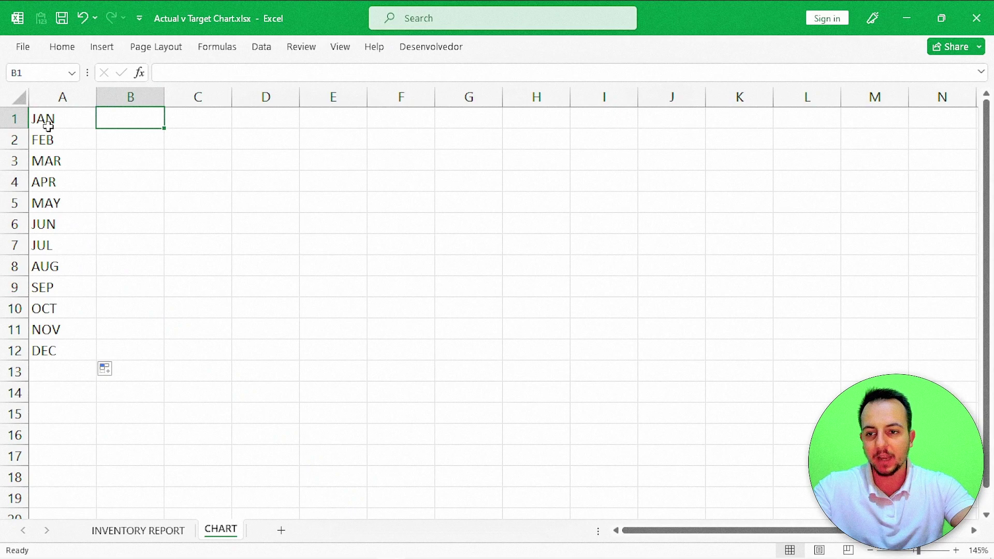
click(65, 117)
click(66, 145)
click(69, 162)
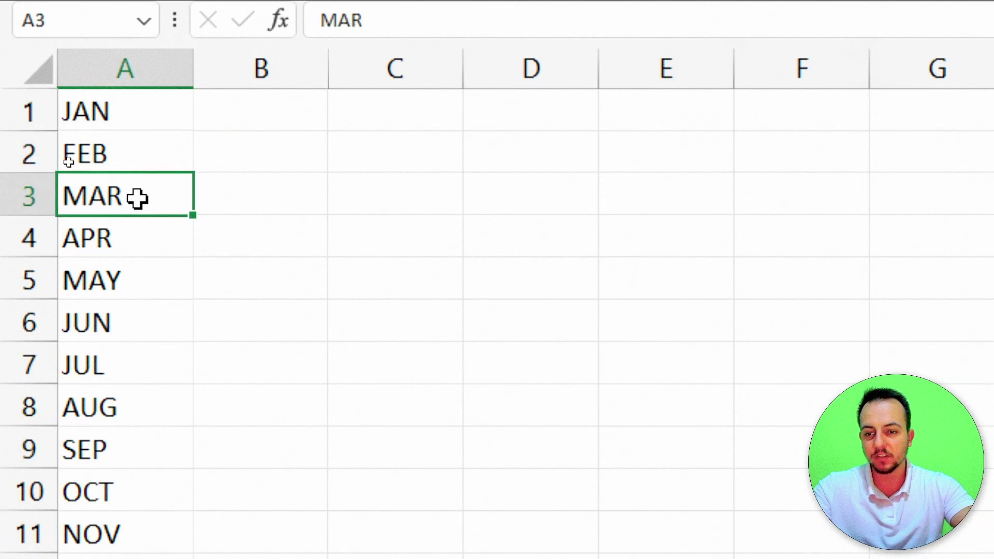
key(Down)
key(Up)
key(Up)
key(Up)
key(Down)
key(Down)
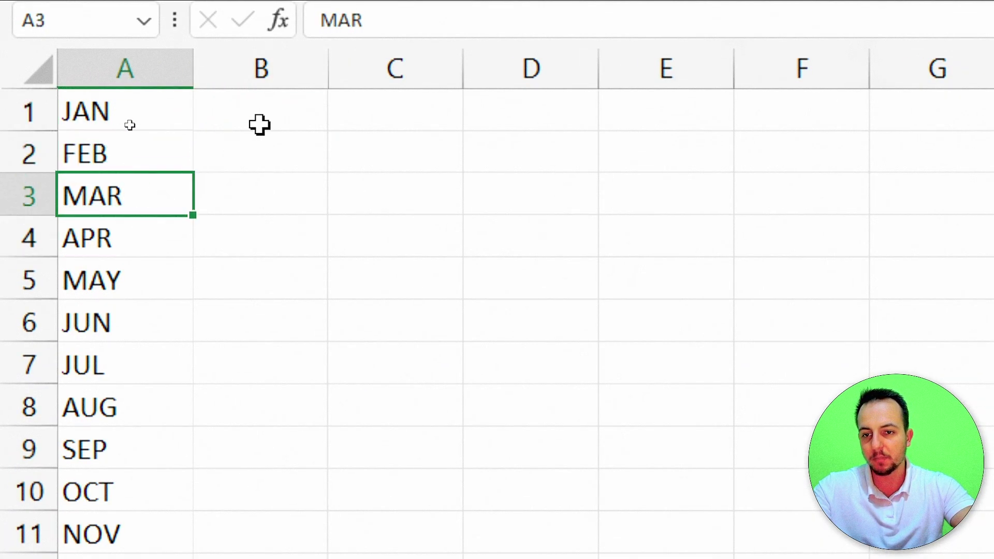
click(259, 124)
Step: Return to the INVENTORY REPORT sheet and point out the first dates in the DATE column with red arrows
click(135, 529)
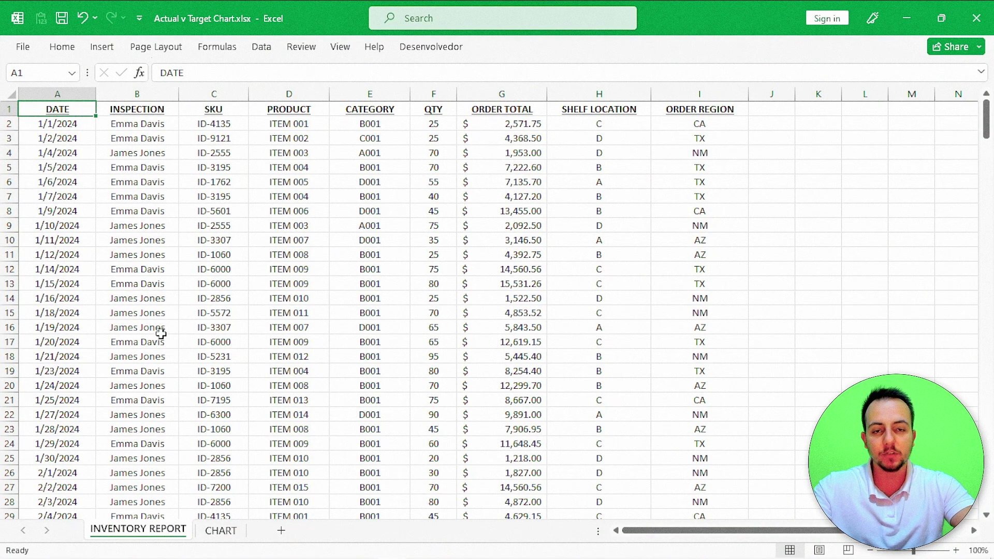
key(ctrl+2)
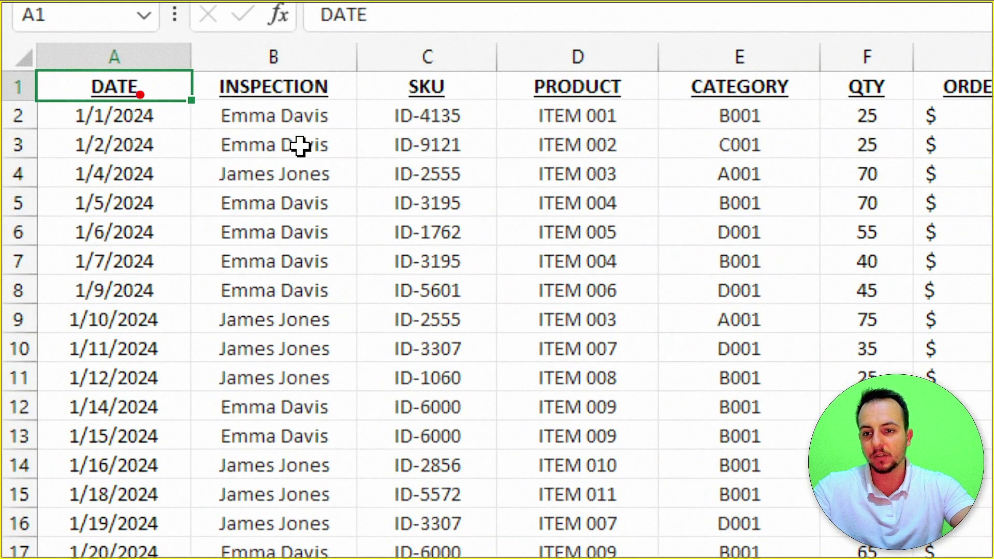
mouse_move(75, 66)
mouse_down()
mouse_move(132, 99)
mouse_move(310, 117)
mouse_up()
key(ctrl+z)
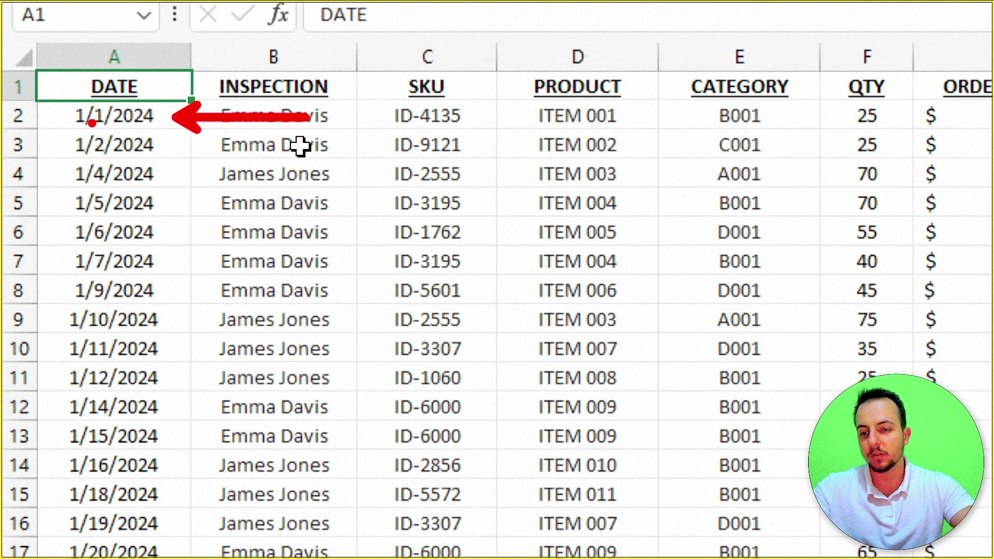
drag(176, 148, 284, 148)
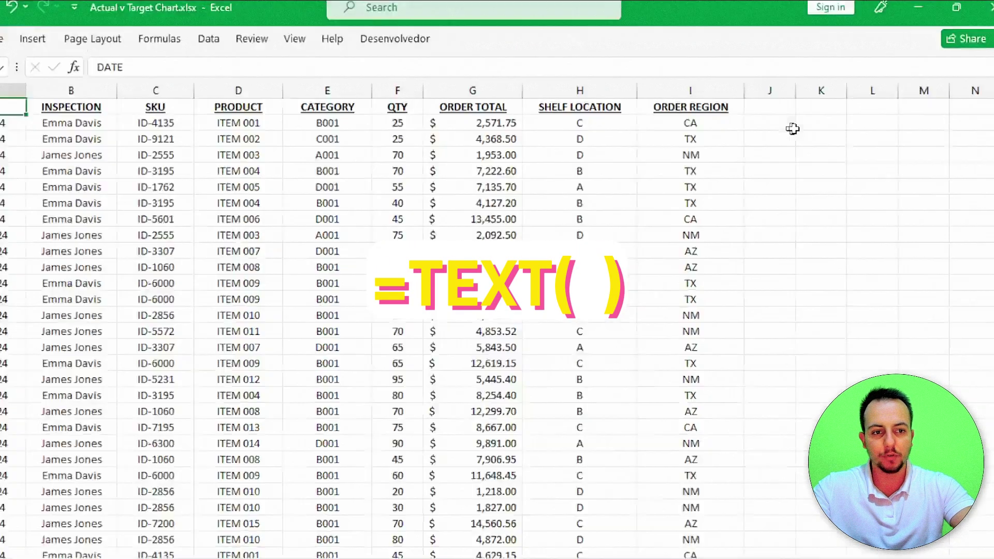
Step: Enter =TEXT(A2,"MMM") in J2 of the INVENTORY REPORT sheet to extract the month abbreviation from the date
click(788, 94)
click(581, 64)
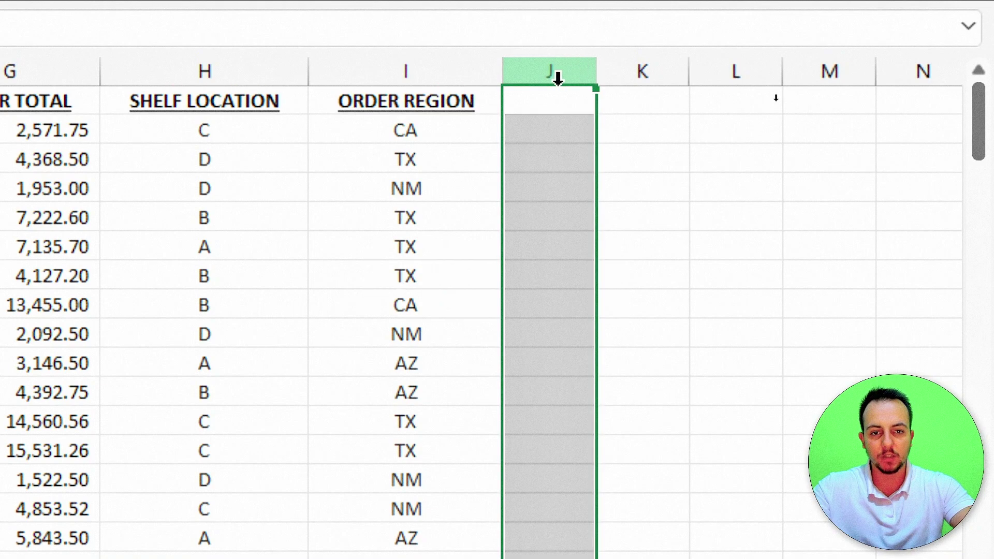
click(550, 122)
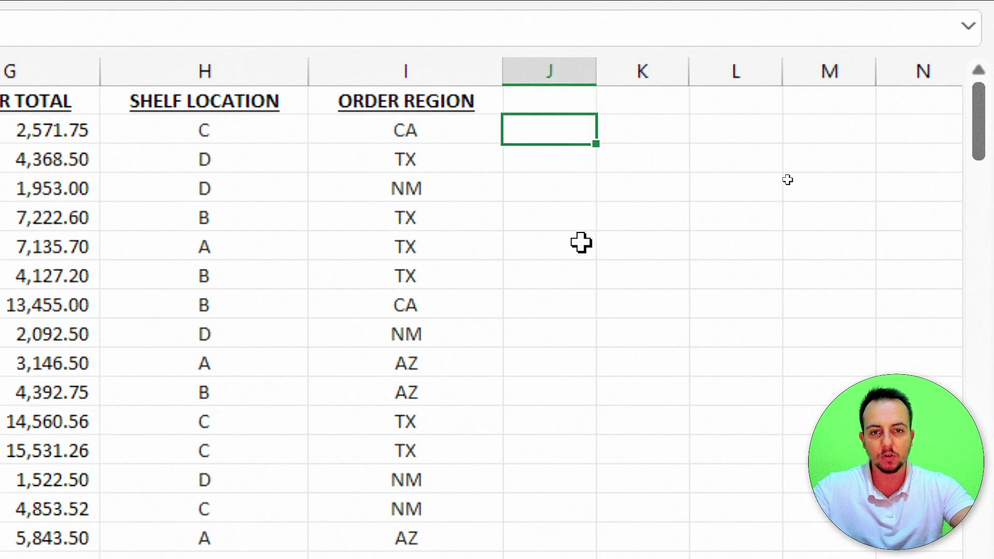
text(=TEX)
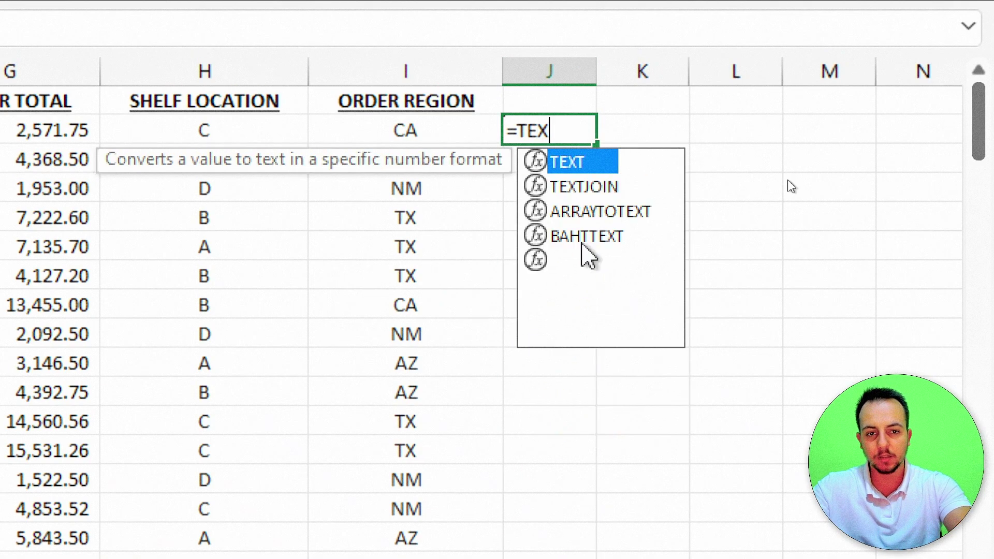
double_click(582, 165)
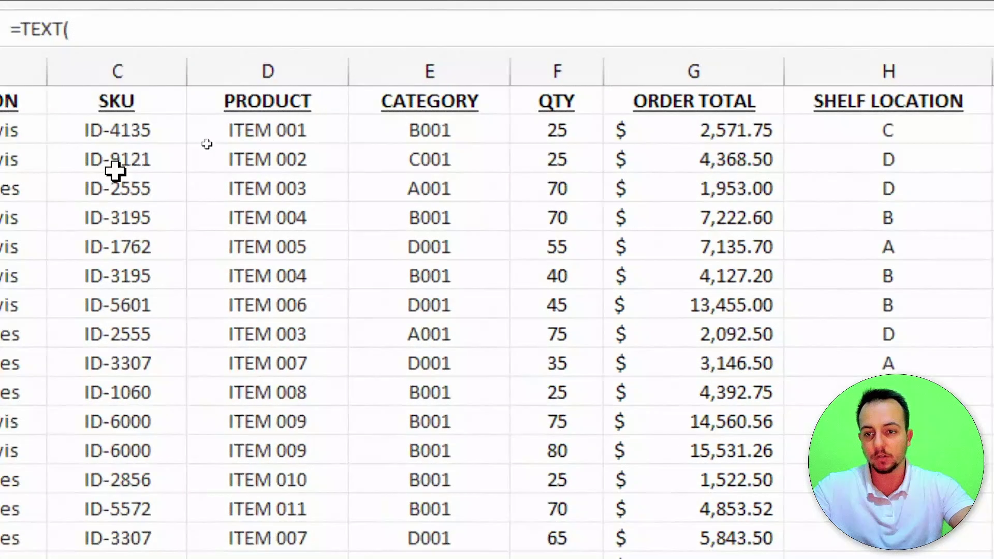
click(106, 134)
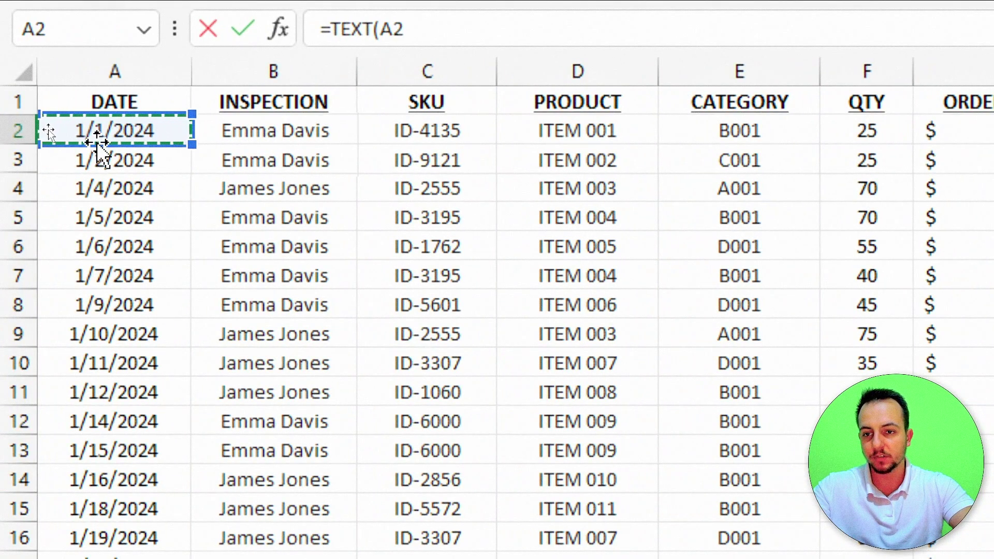
text(,)
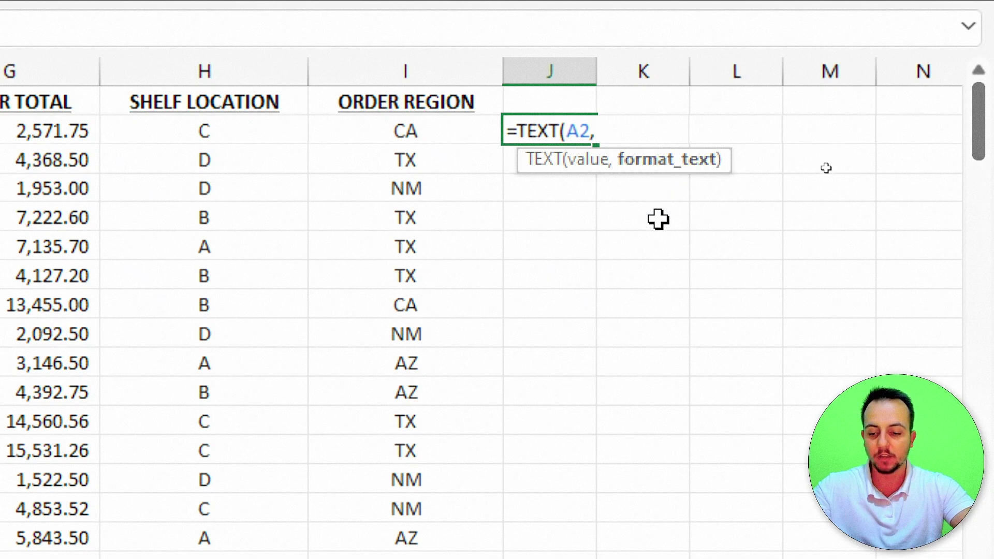
text(")
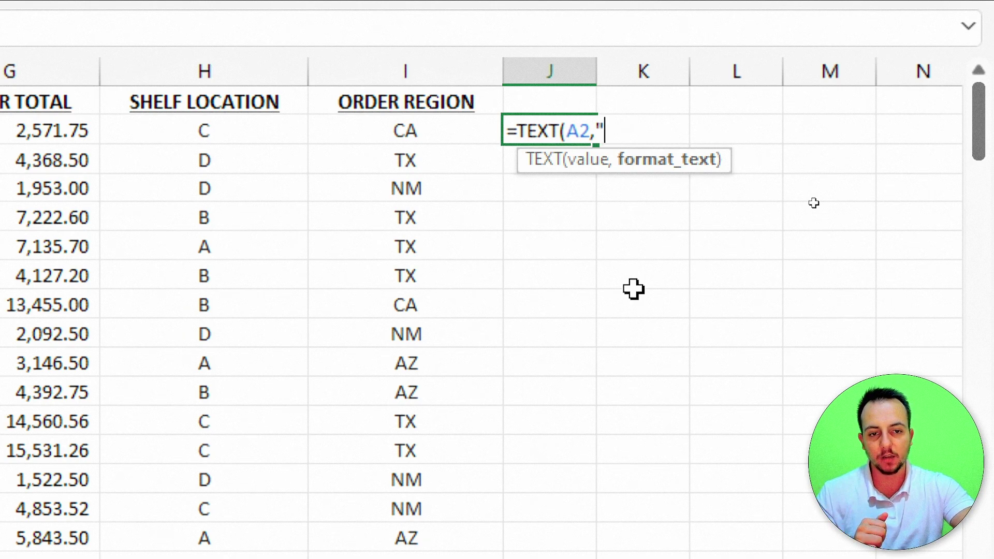
text(MMM)
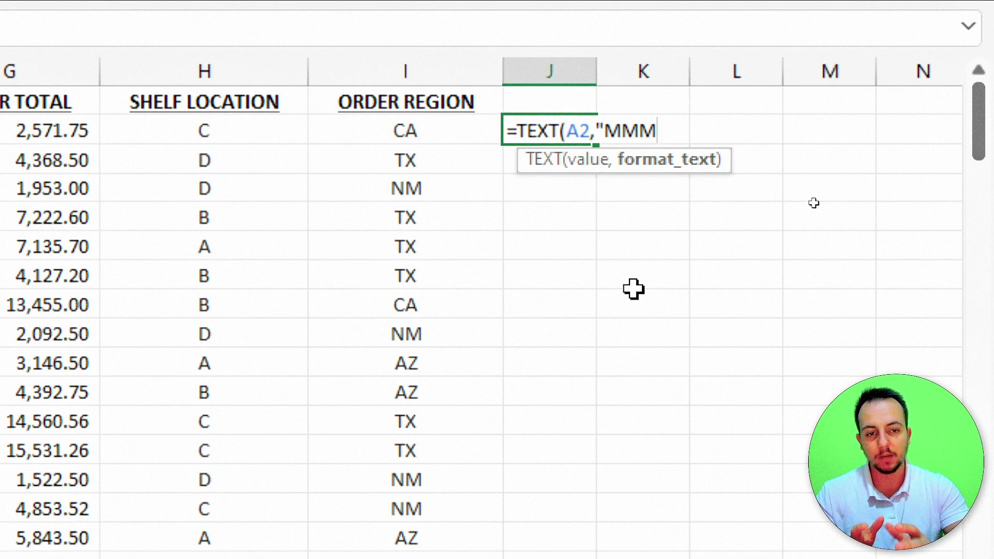
text(")
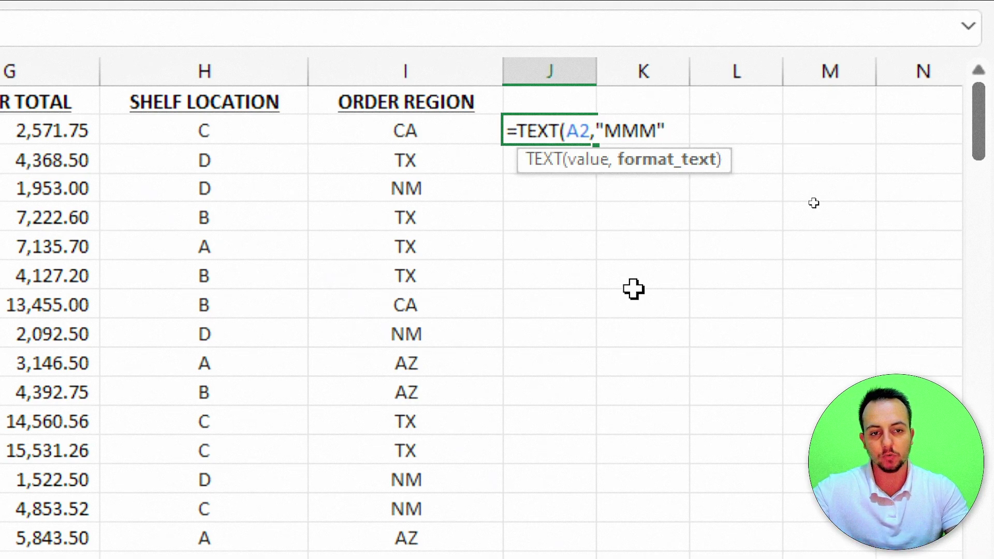
text())
key(Return)
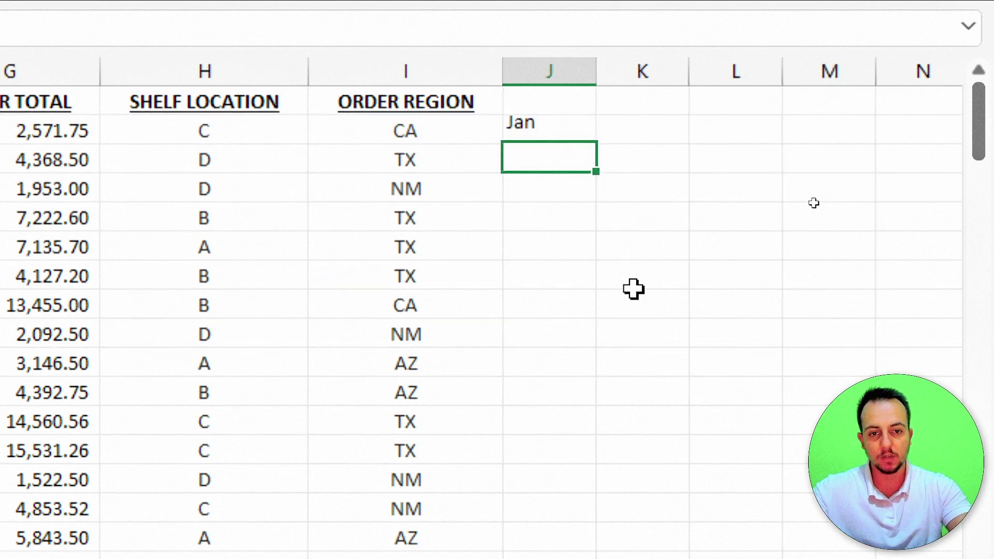
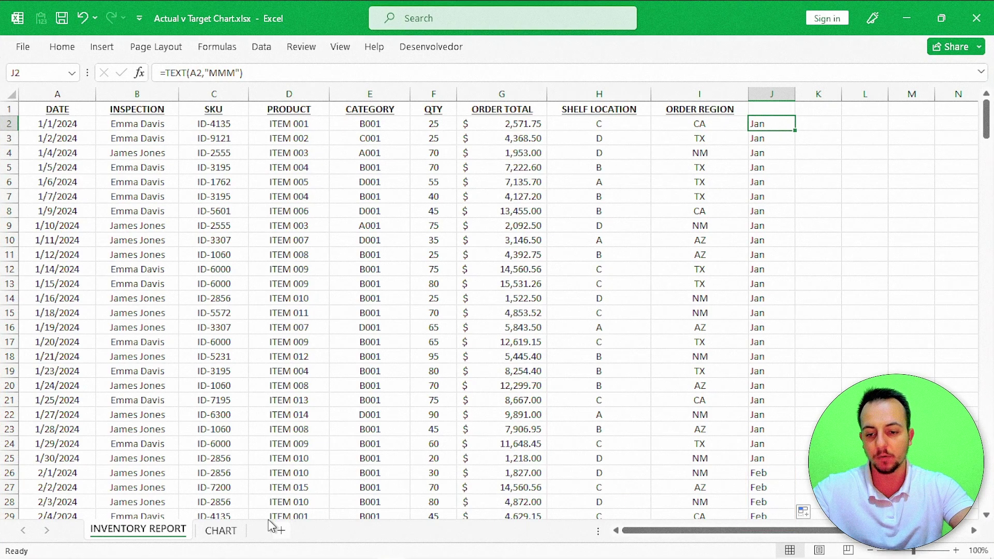
Step: Enter =SUMIF('INVENTORY REPORT'!J:J,CHART!A1,'INVENTORY REPORT'!G:G) in B1 of the CHART sheet to total January's orders
click(221, 528)
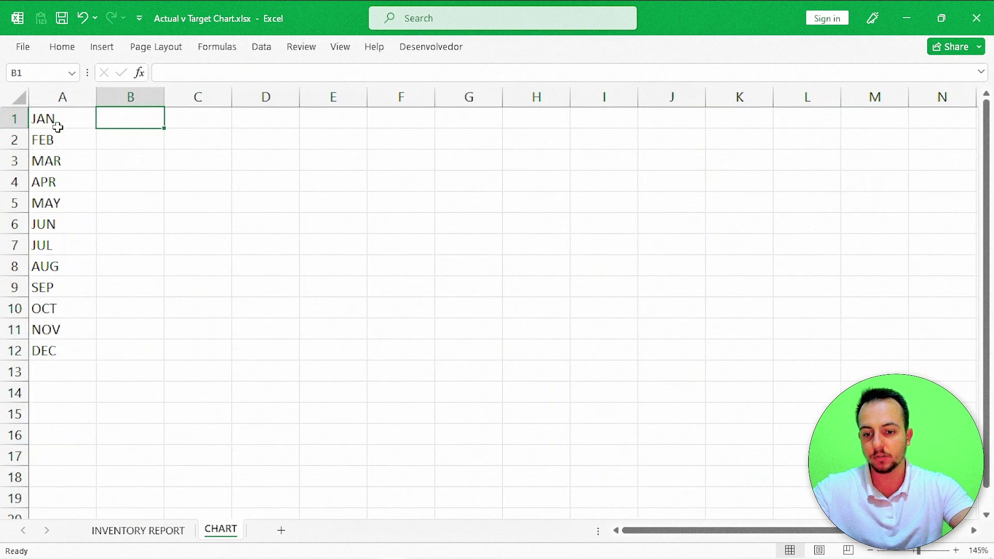
text(=SUMI)
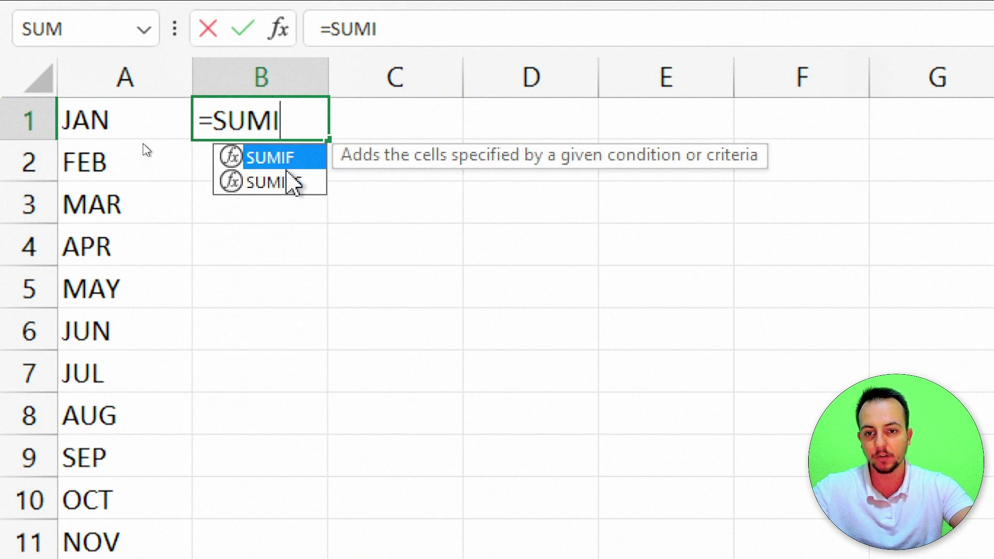
double_click(298, 160)
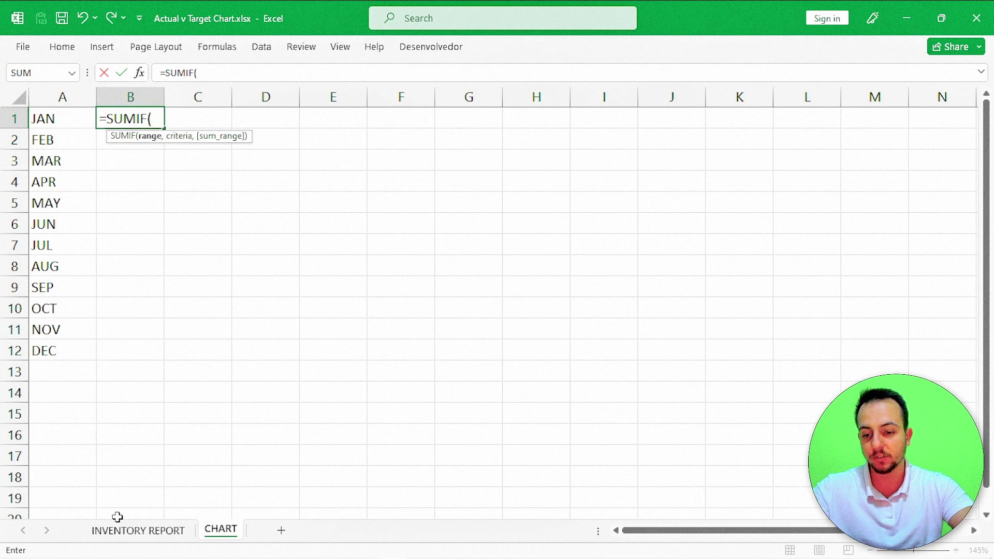
click(127, 532)
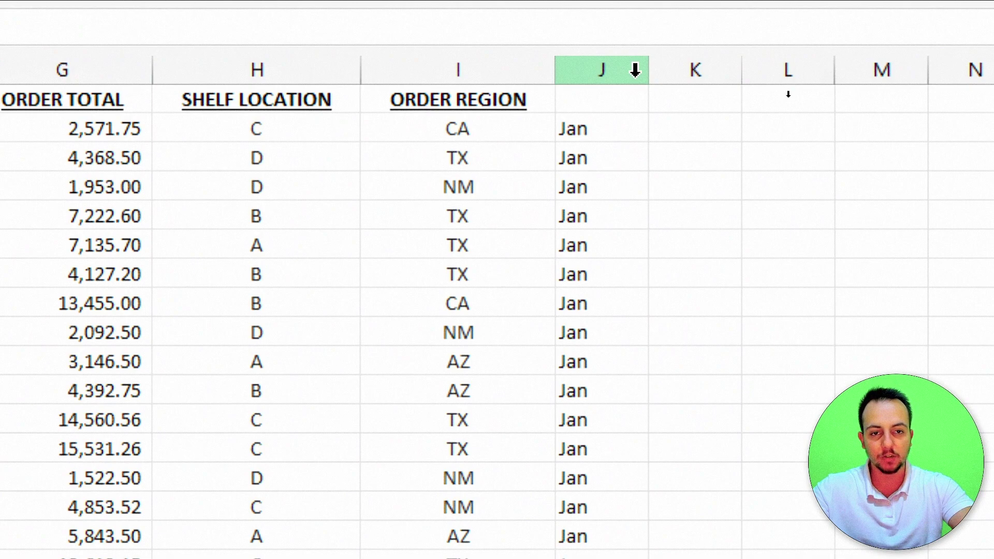
click(635, 71)
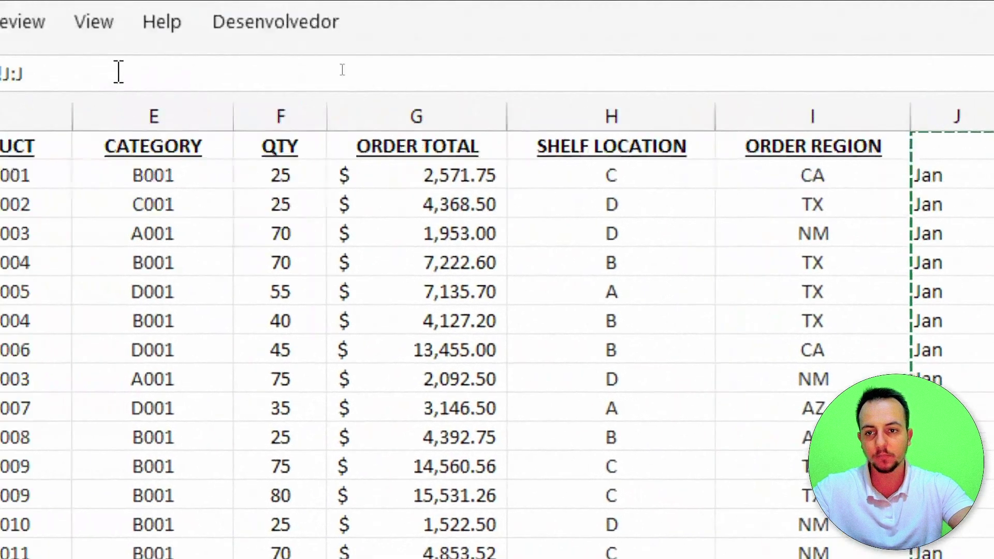
text(,)
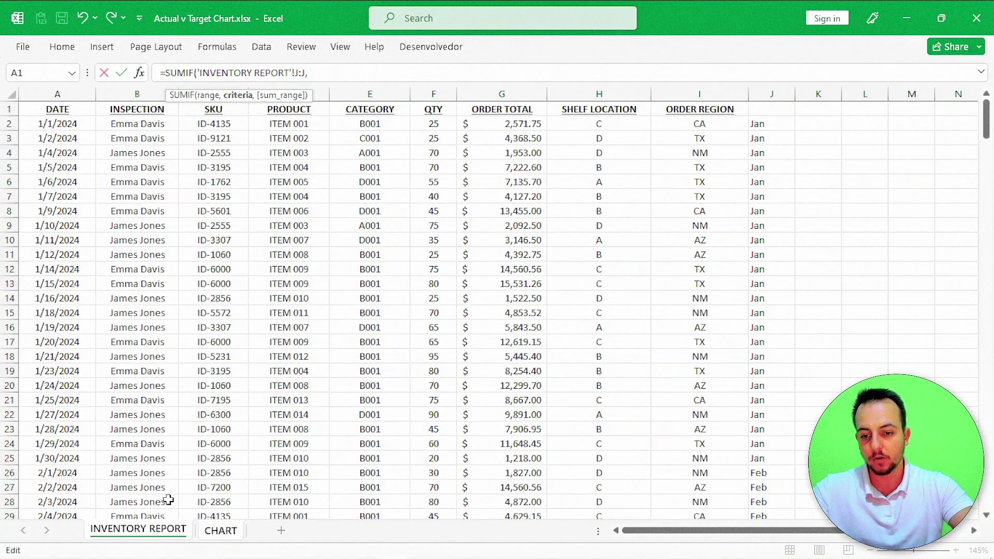
click(218, 533)
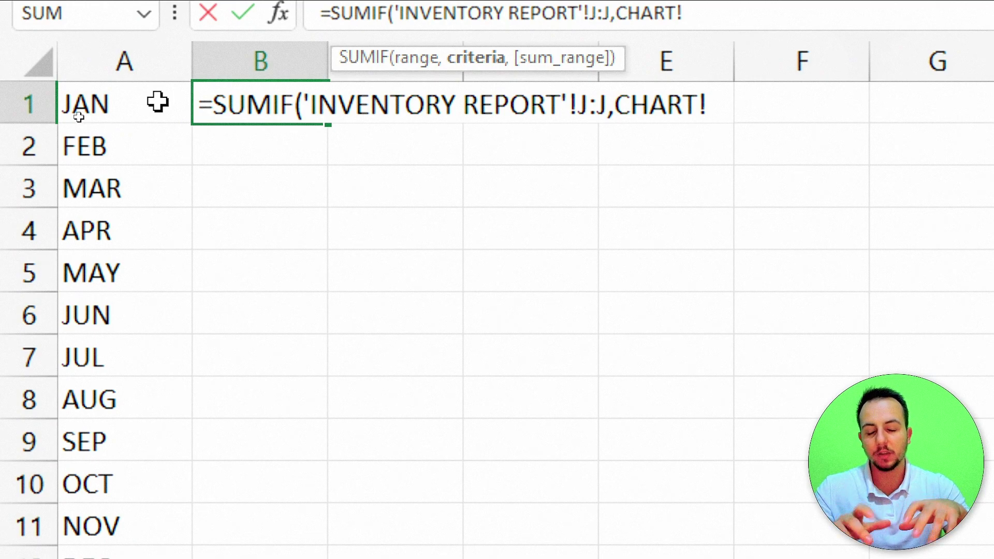
click(157, 102)
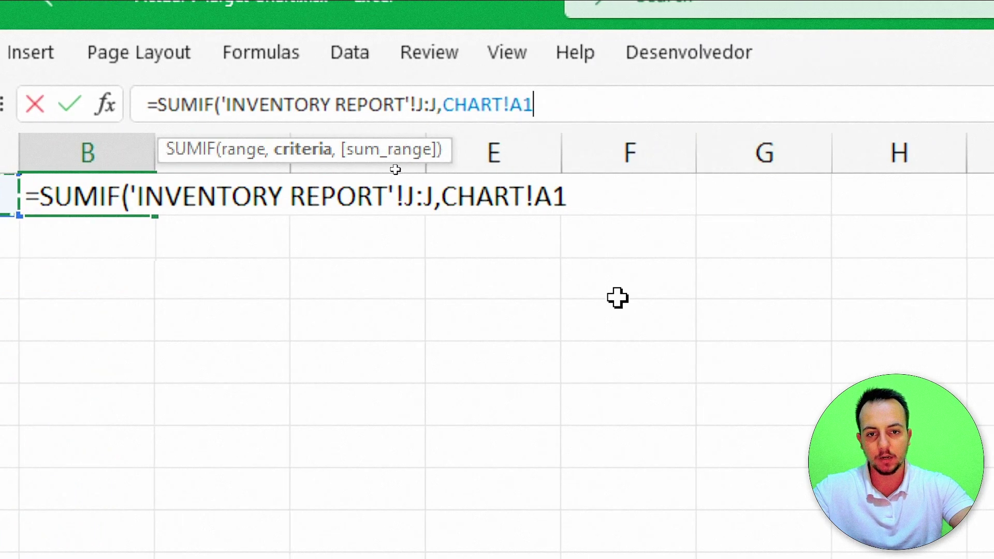
text(,)
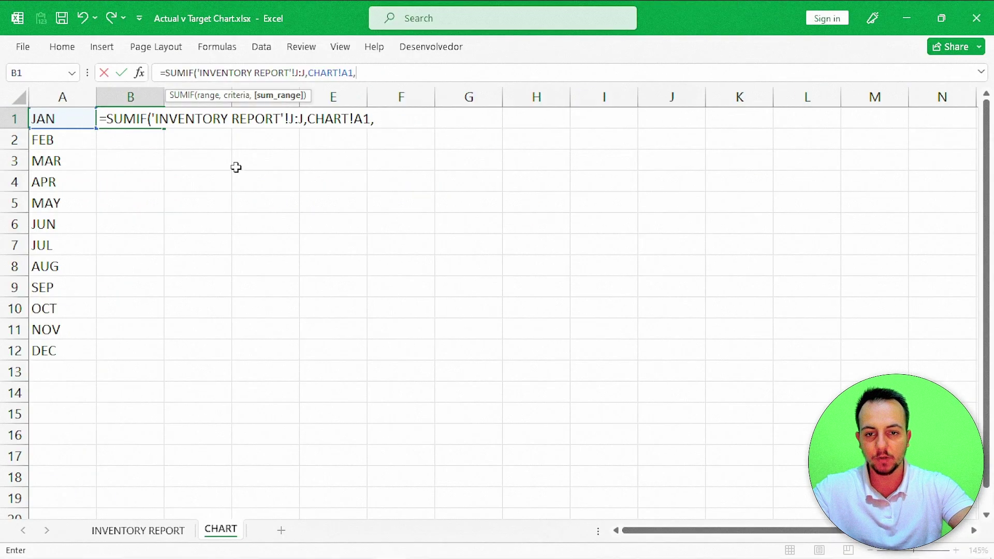
click(126, 532)
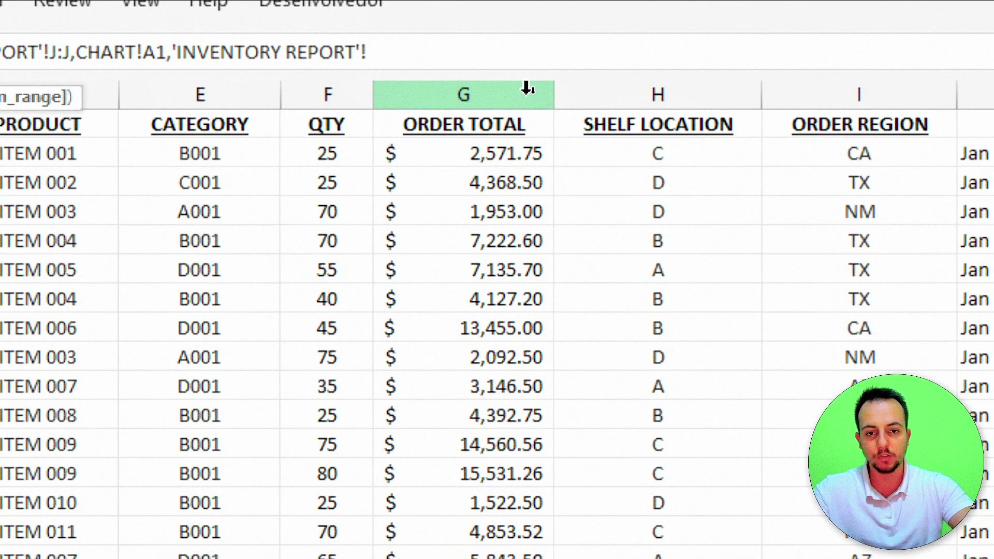
click(527, 89)
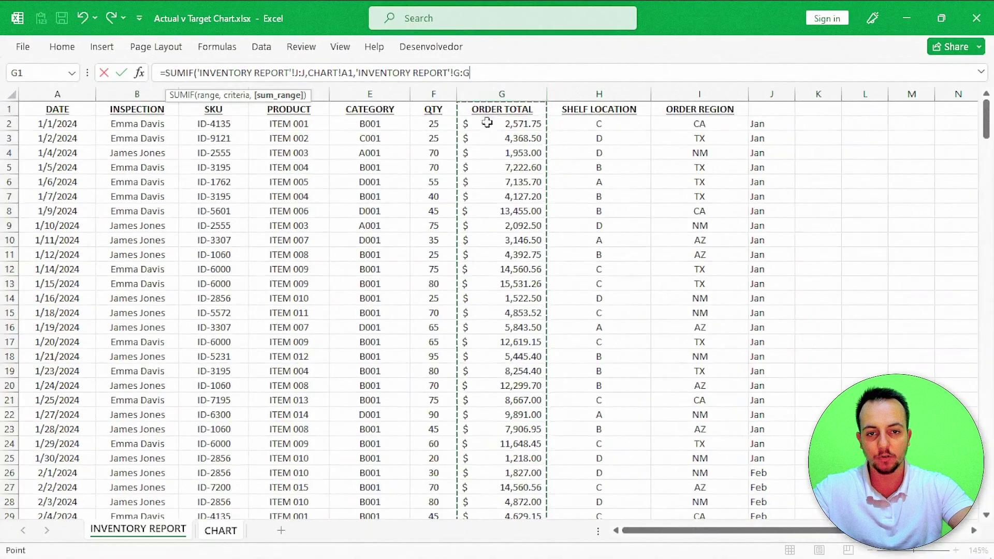
key(Return)
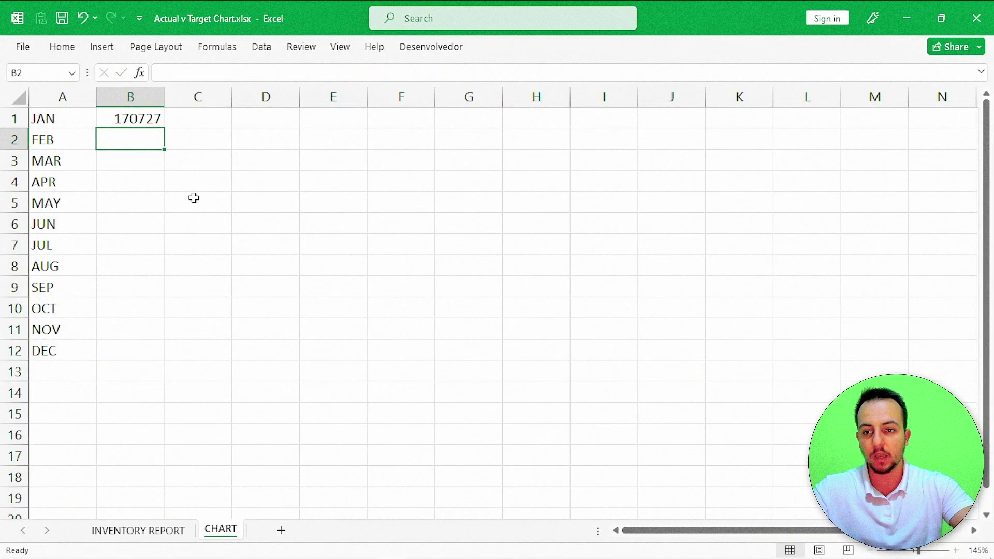
Step: Copy the SUMIF formula from B1 down to B12 to total the orders for every month
click(63, 126)
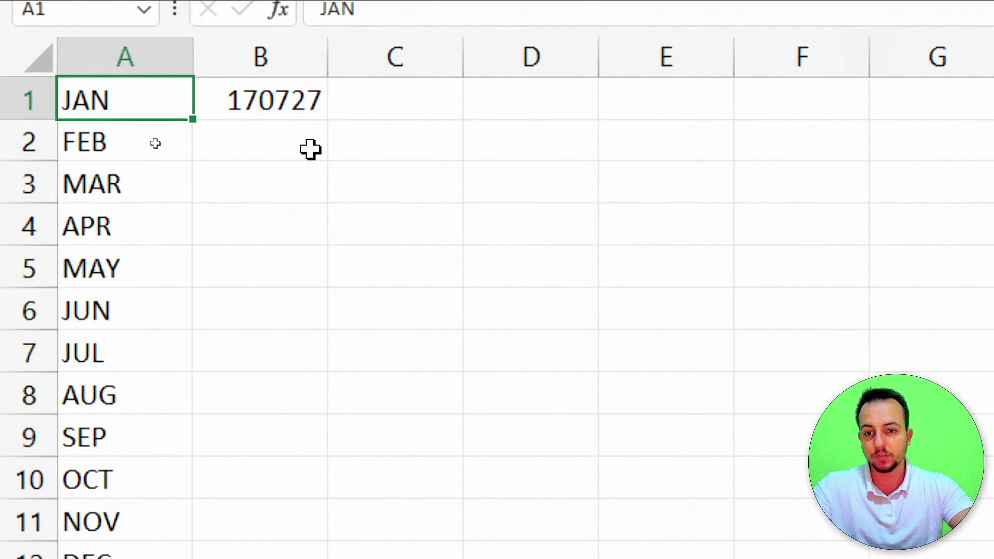
click(311, 148)
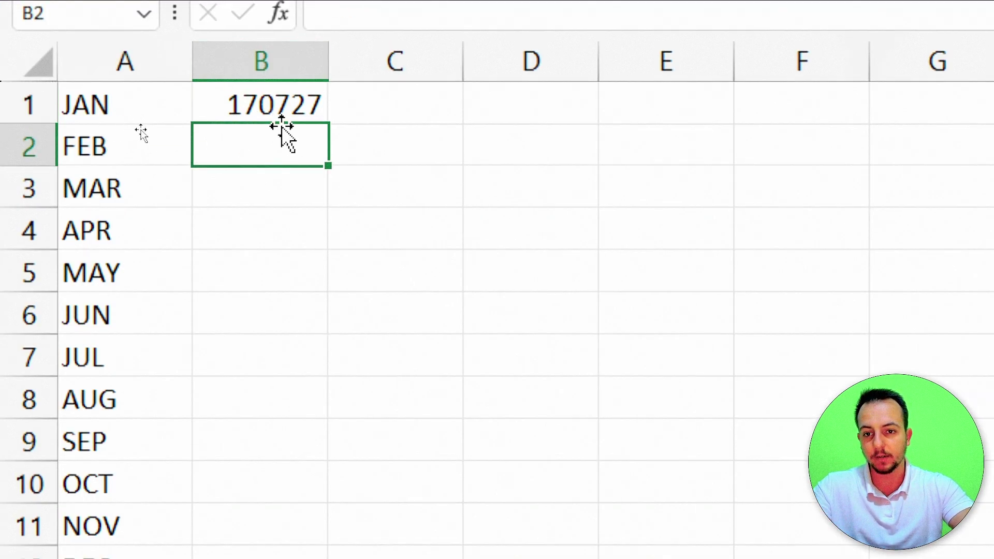
click(254, 215)
key(shift+space)
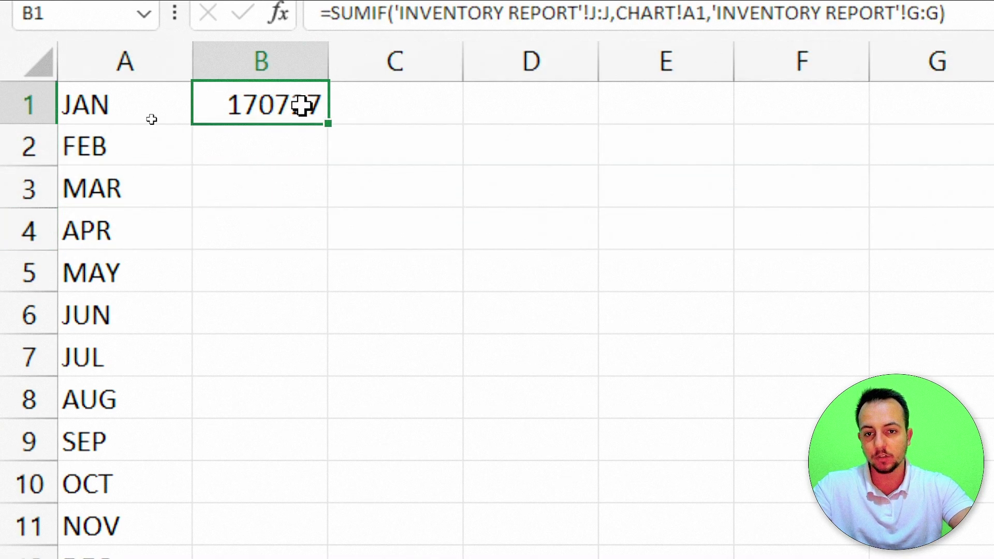
drag(328, 125, 317, 496)
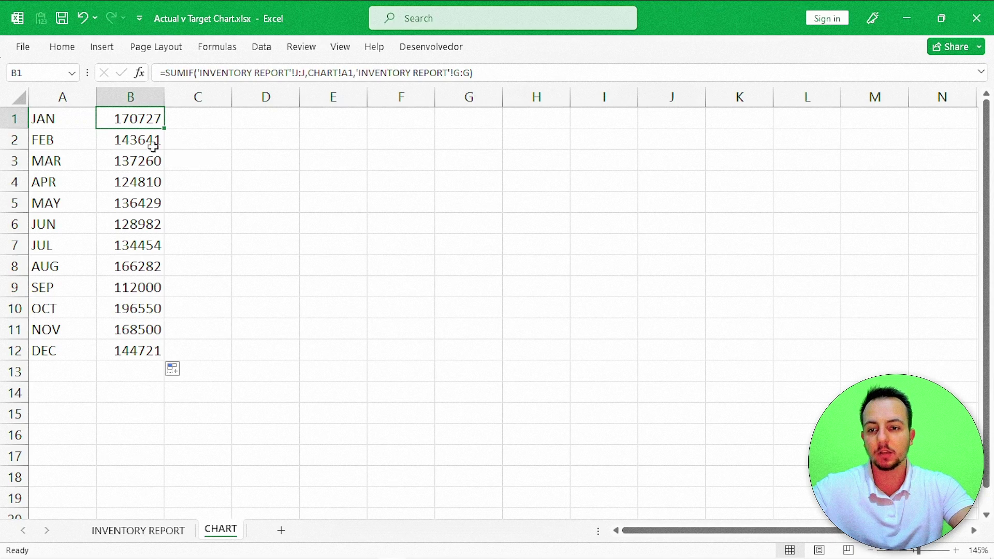
Step: Enter 135000 in C1 as the target for January
click(196, 118)
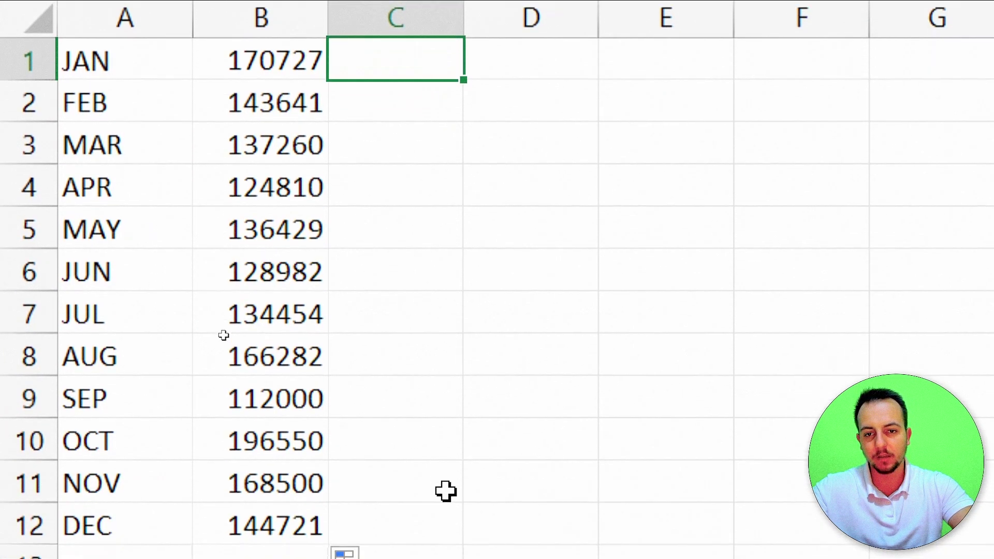
mouse_move(420, 108)
mouse_down()
mouse_move(406, 332)
mouse_move(380, 496)
mouse_move(393, 515)
mouse_up()
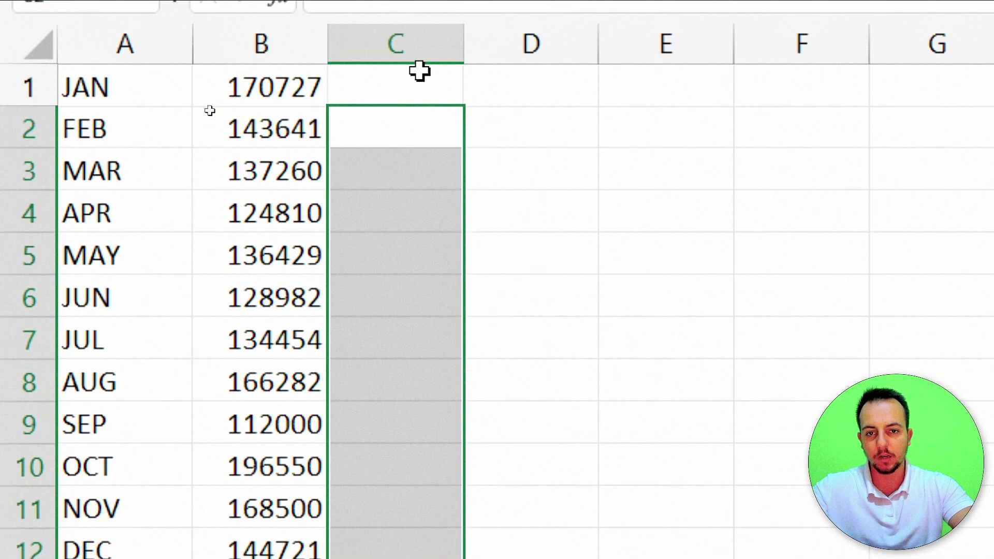
click(419, 27)
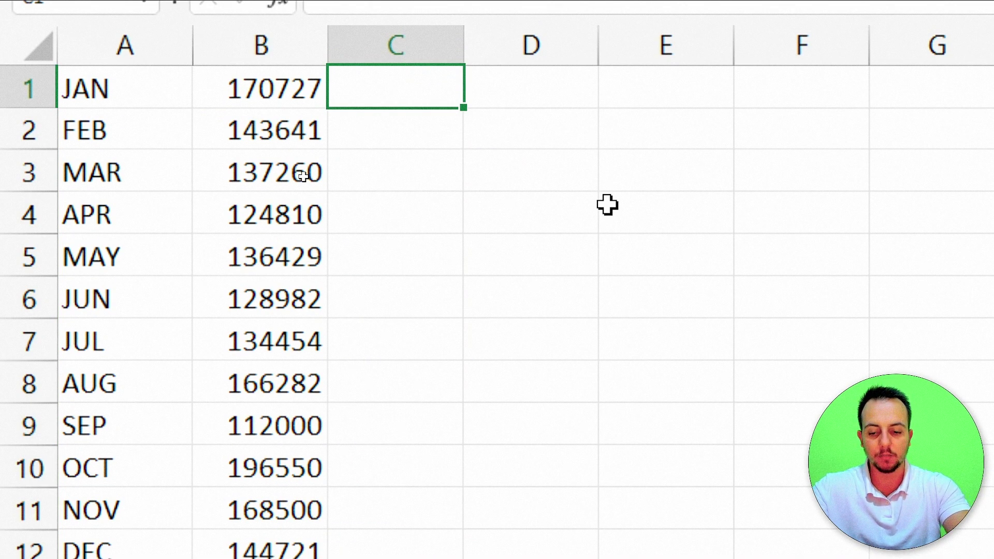
text(135)
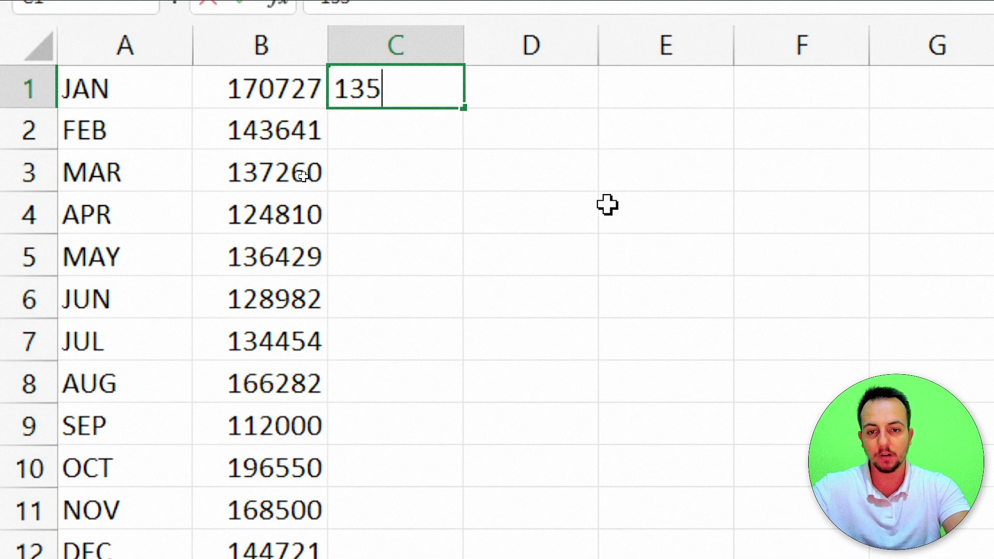
text(000)
key(Return)
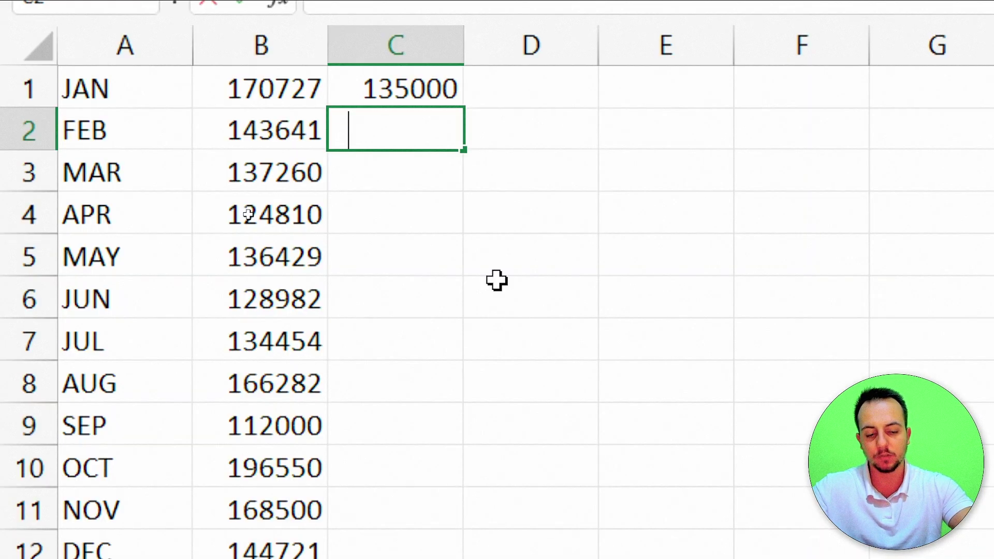
Step: Enter =C1 in C2 and copy it down to C12 to repeat the target for the remaining months
click(392, 89)
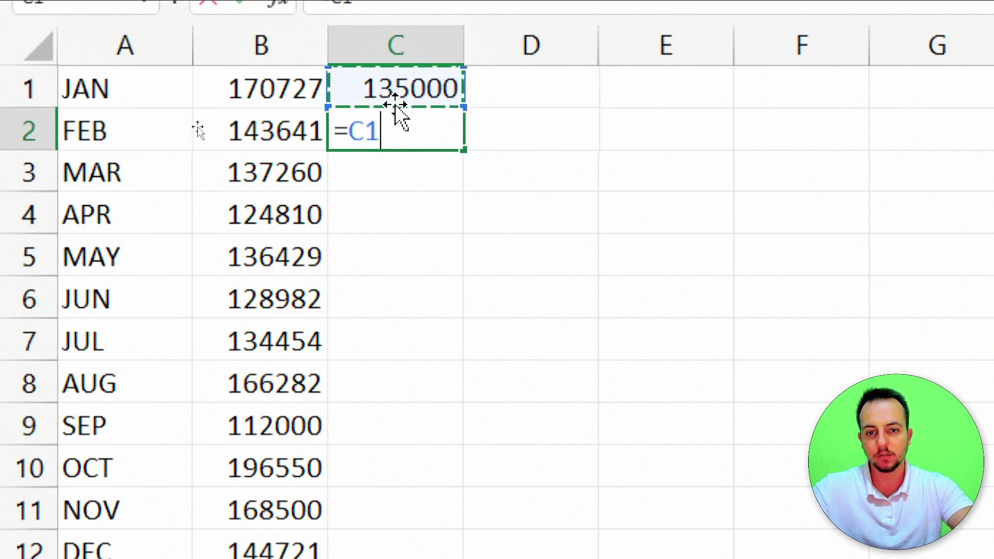
key(Return)
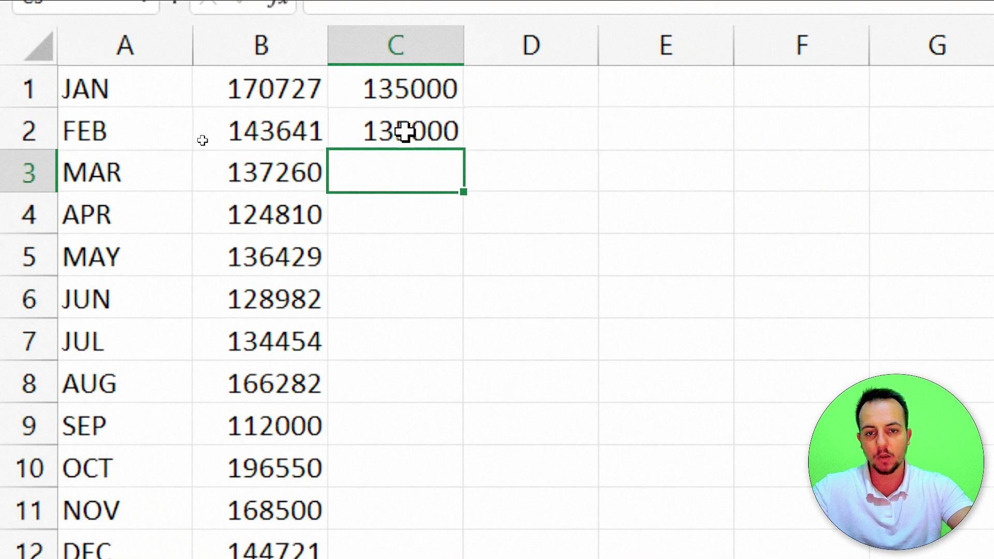
click(423, 123)
drag(462, 152, 440, 550)
click(447, 90)
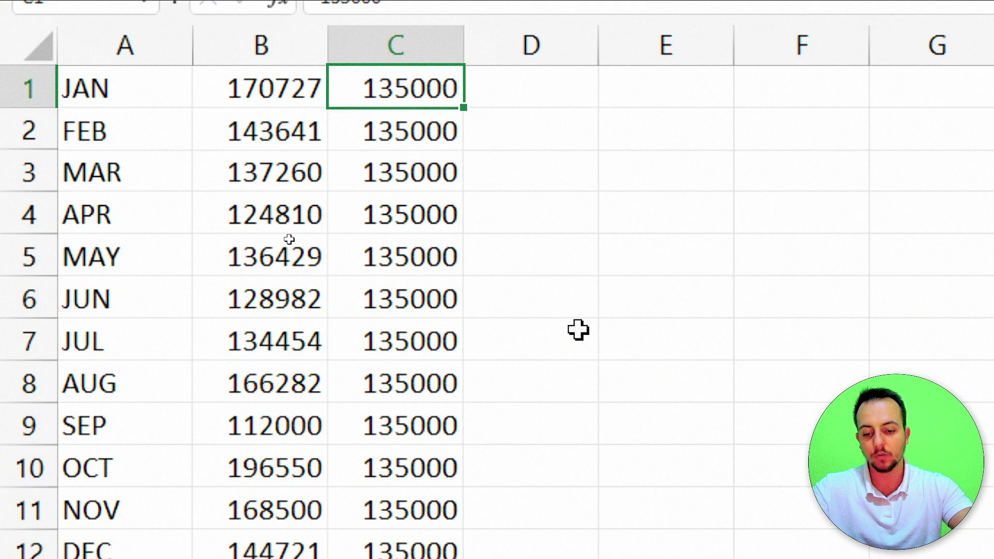
Step: Try 200000 in C1 as the target that feeds the remaining months
text(200000)
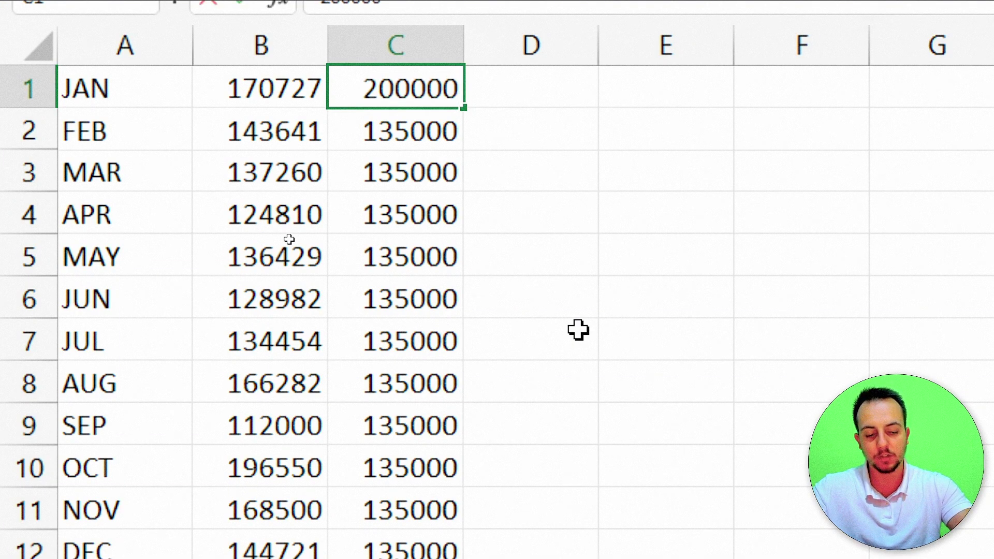
key(ctrl+Return)
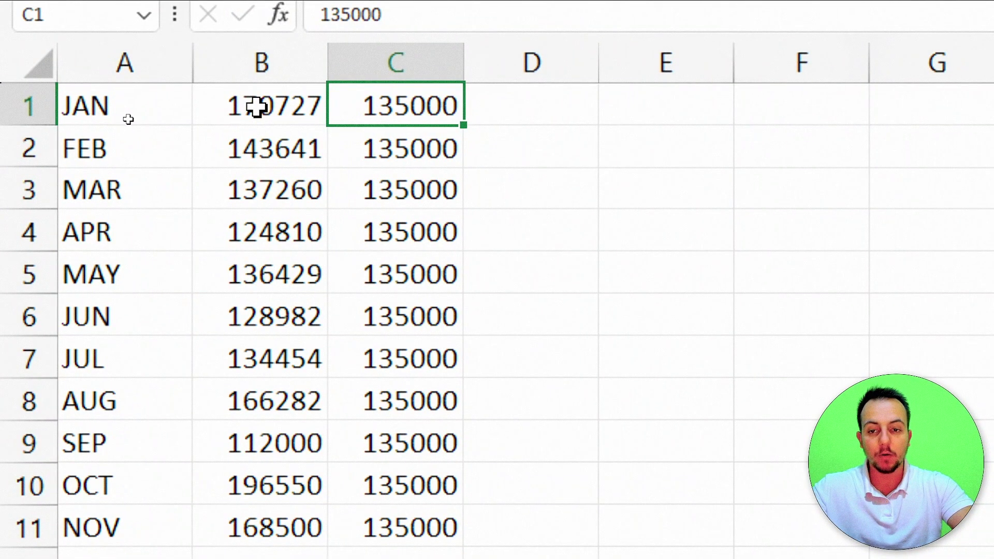
Step: Format the monthly totals and targets in B1:C12 with the dollar accounting number format
click(260, 87)
drag(260, 134, 380, 485)
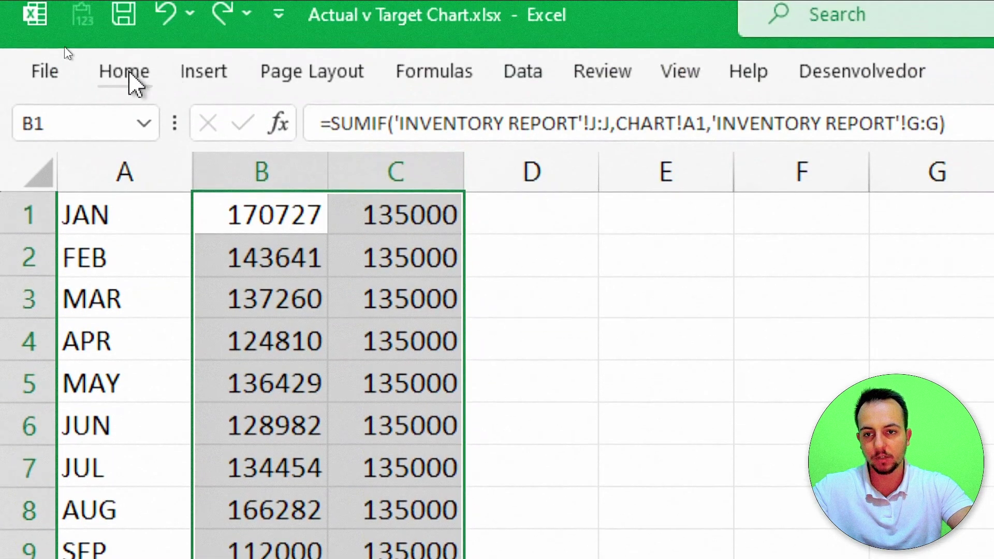
click(130, 75)
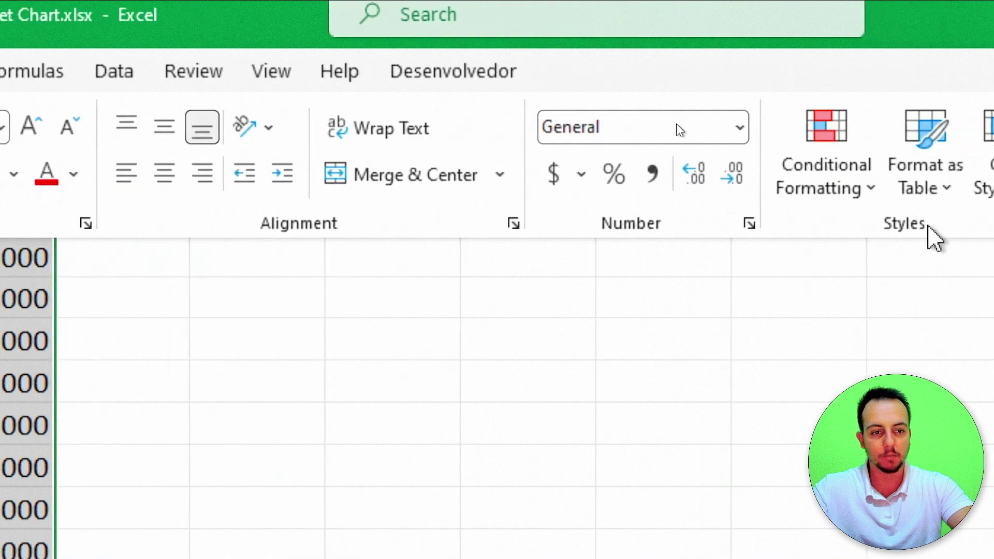
click(555, 175)
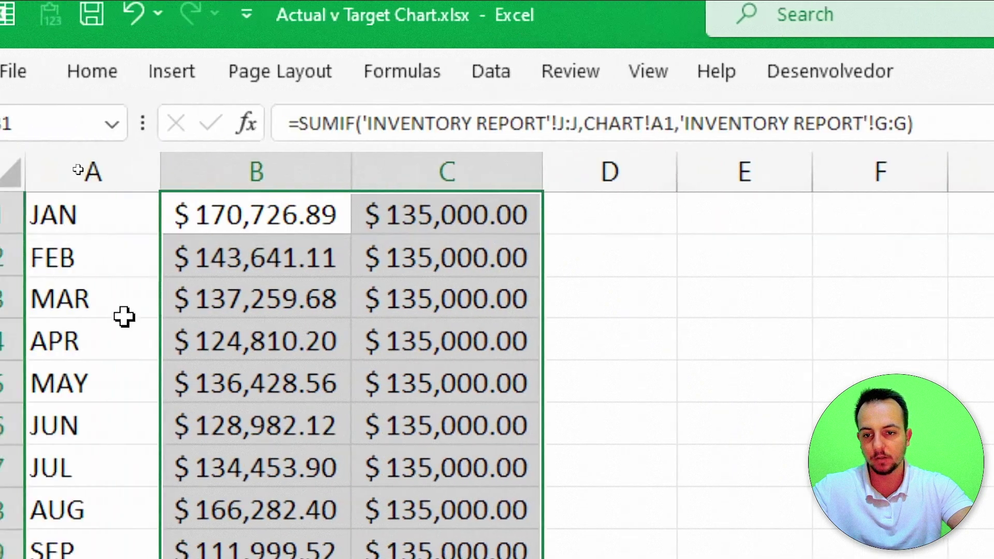
click(31, 299)
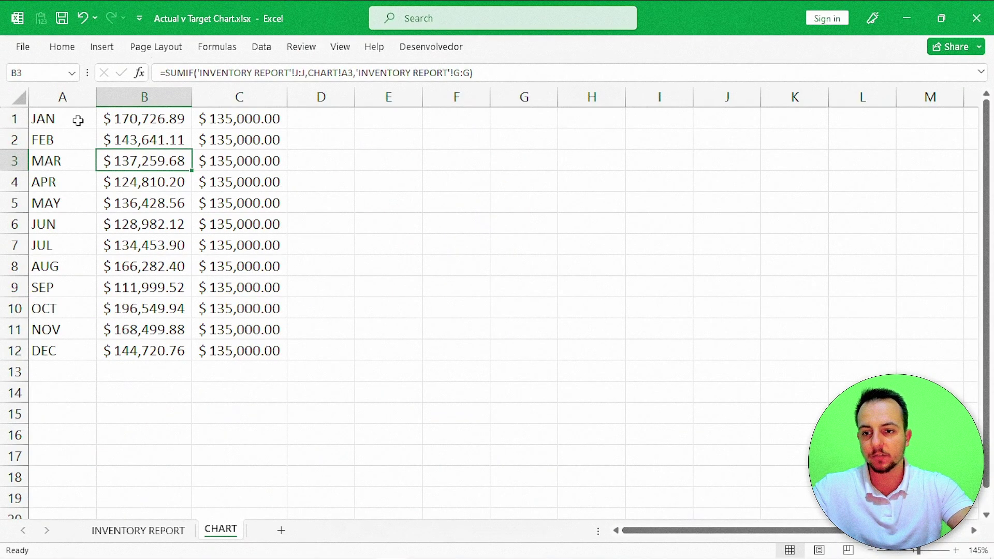
Step: Insert a 2-D clustered column chart from the months, totals and targets in A1:C12
drag(77, 120, 223, 342)
drag(52, 118, 134, 352)
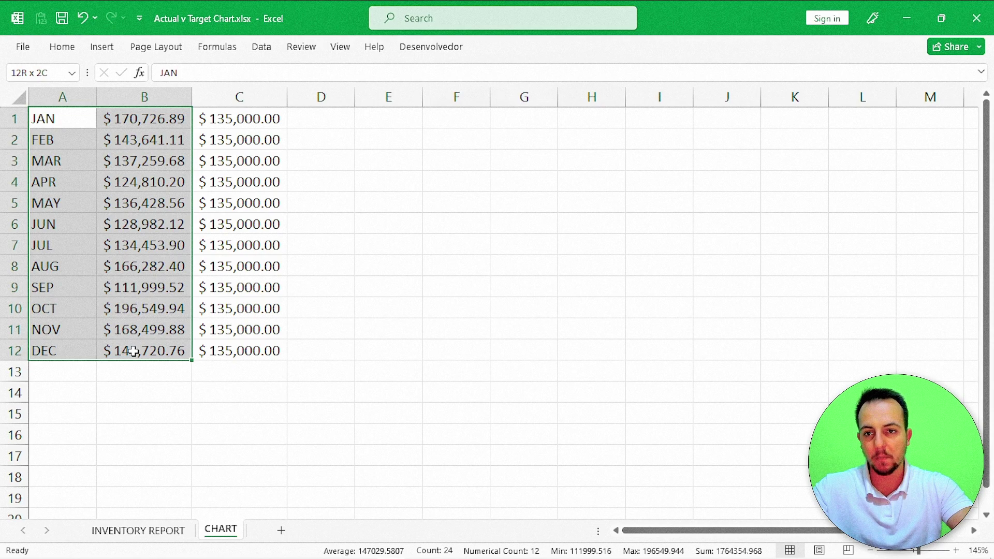
drag(199, 351, 221, 351)
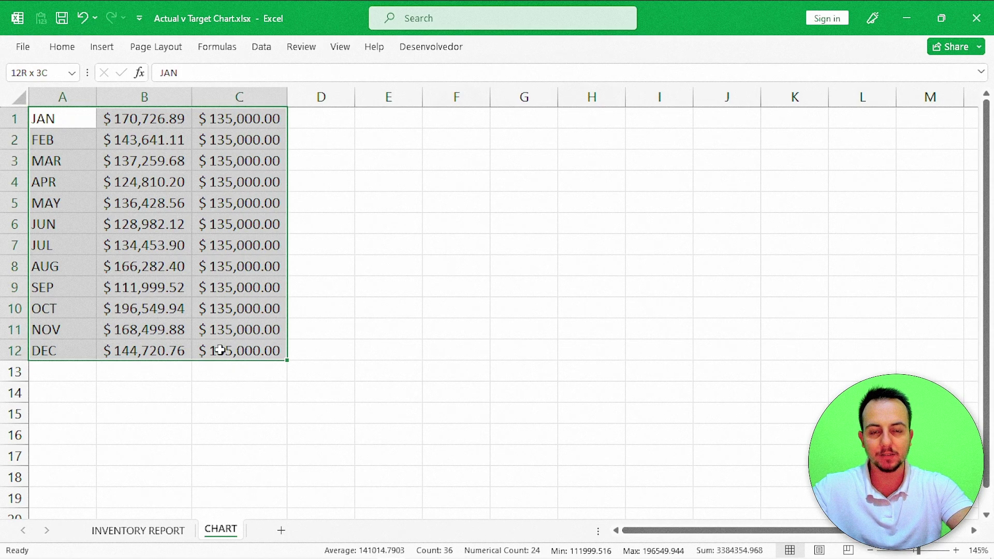
drag(220, 351, 220, 350)
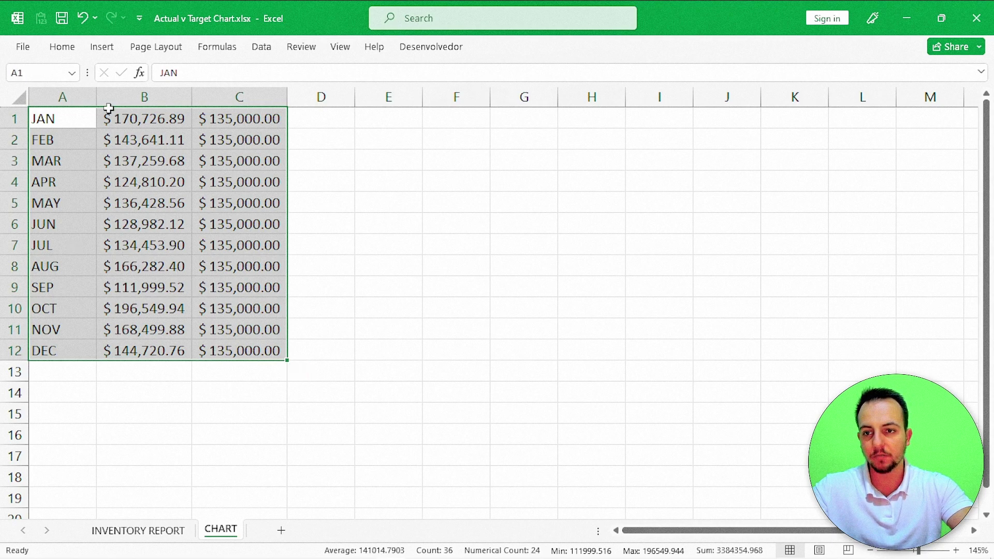
click(101, 48)
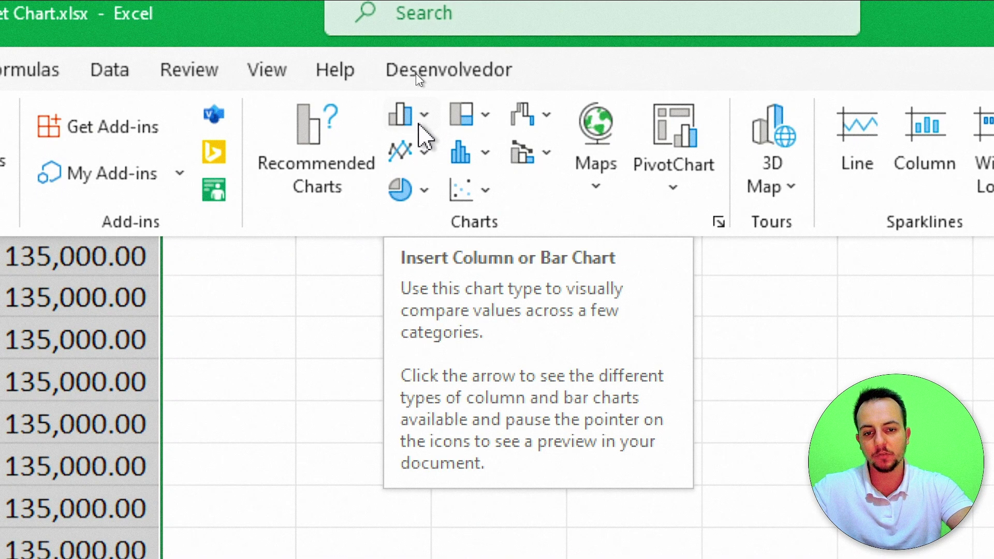
click(422, 116)
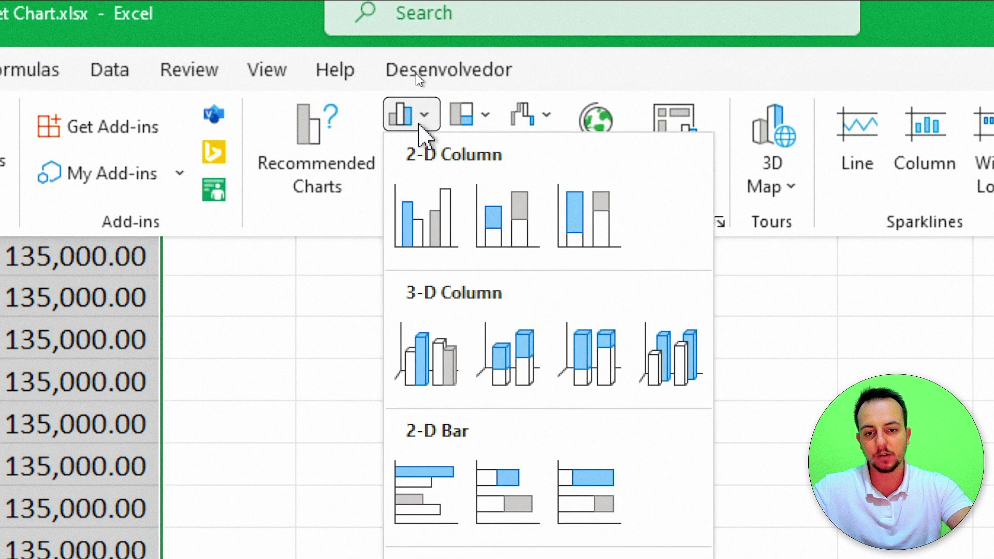
click(429, 220)
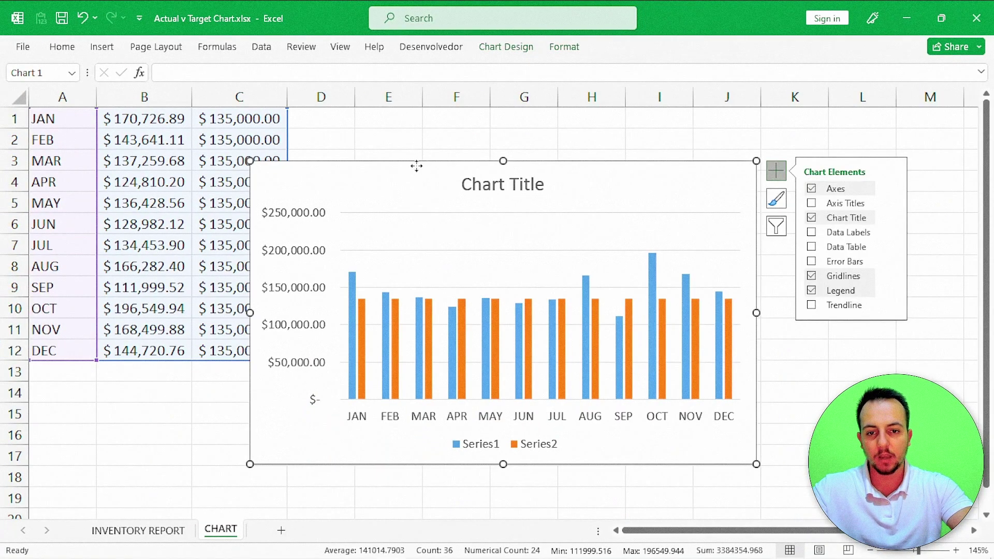
Step: Move the chart beside the data so it clears column C, and delete its chart title
drag(417, 166, 461, 120)
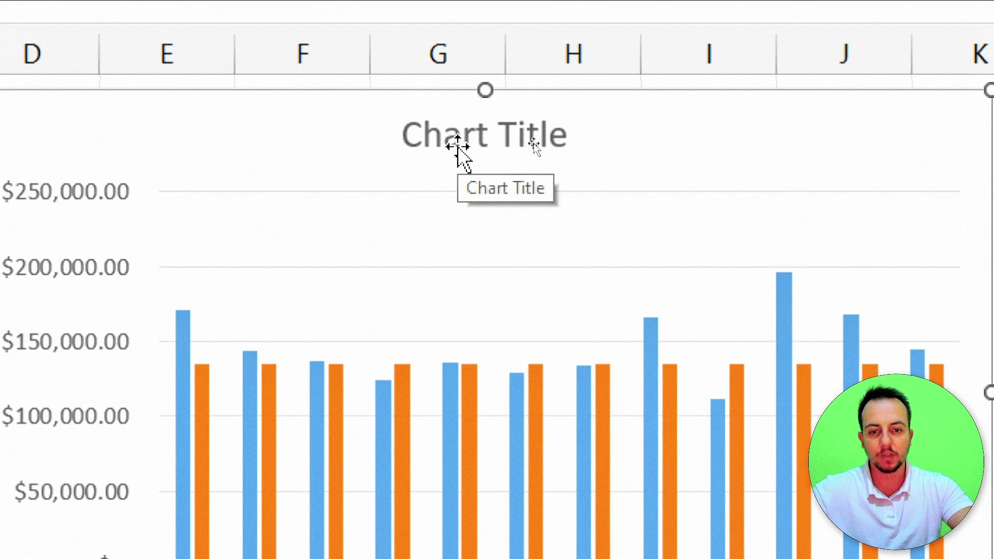
click(535, 145)
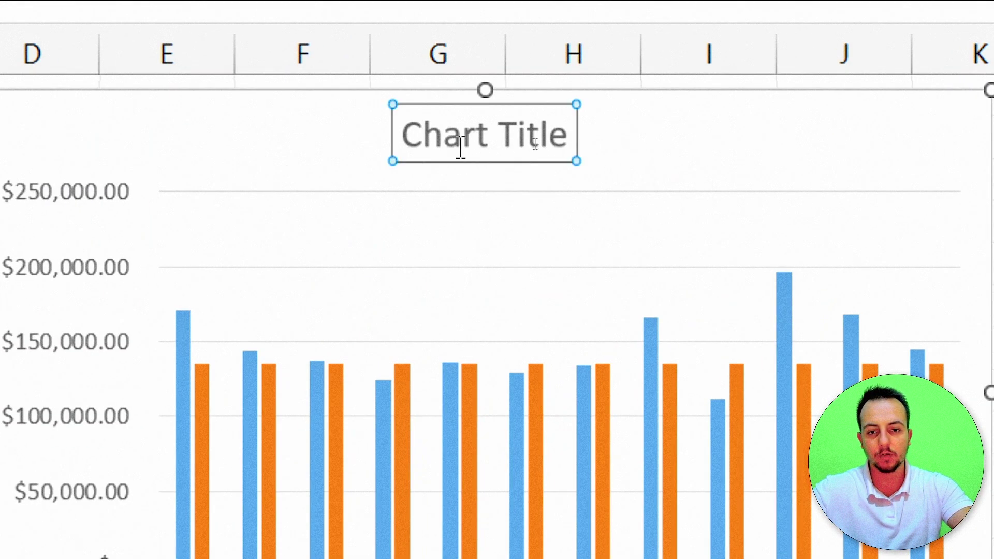
key(Delete)
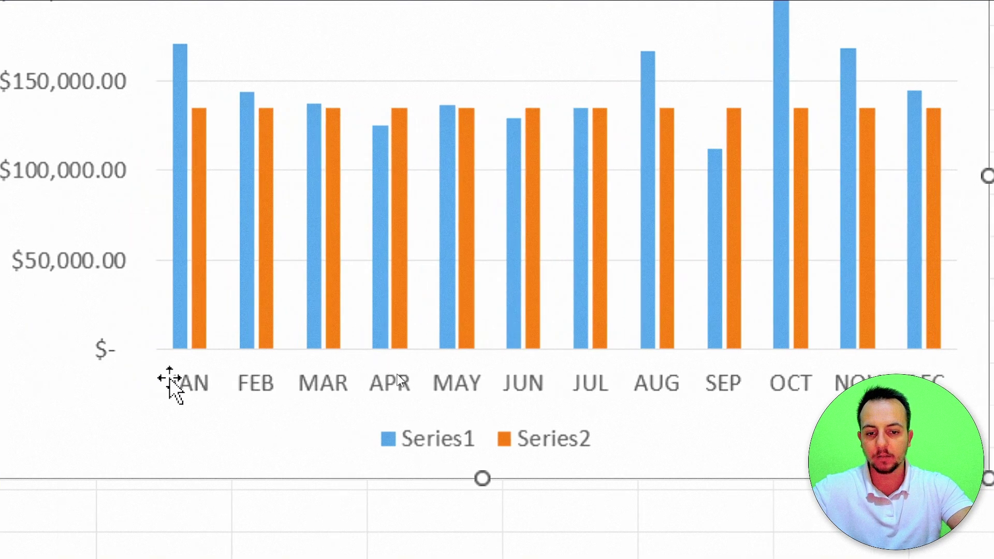
Step: Rename the chart's first data series, which plots B1:B12, as TOTAL SALES in the chart's data source
right_click(129, 365)
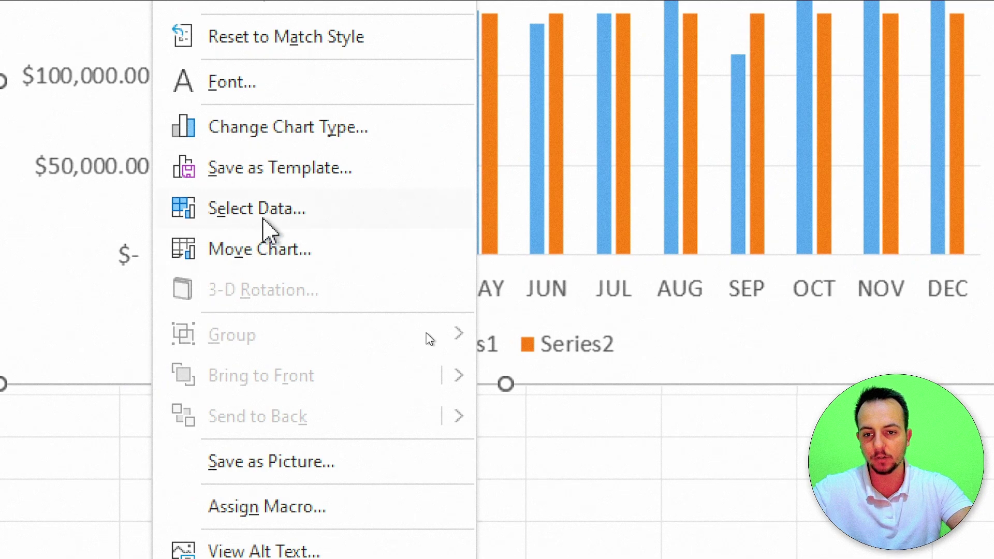
click(271, 217)
drag(439, 130, 236, 128)
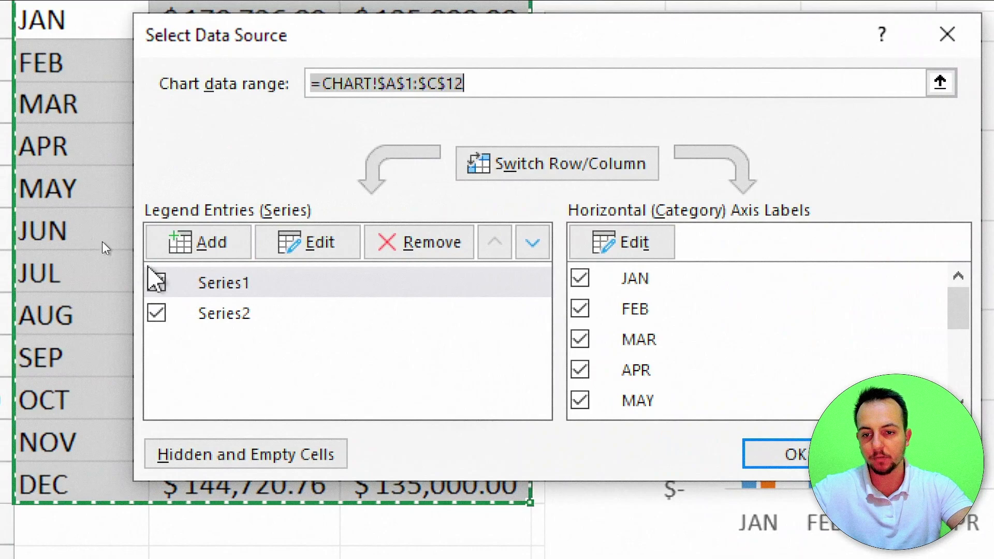
click(129, 251)
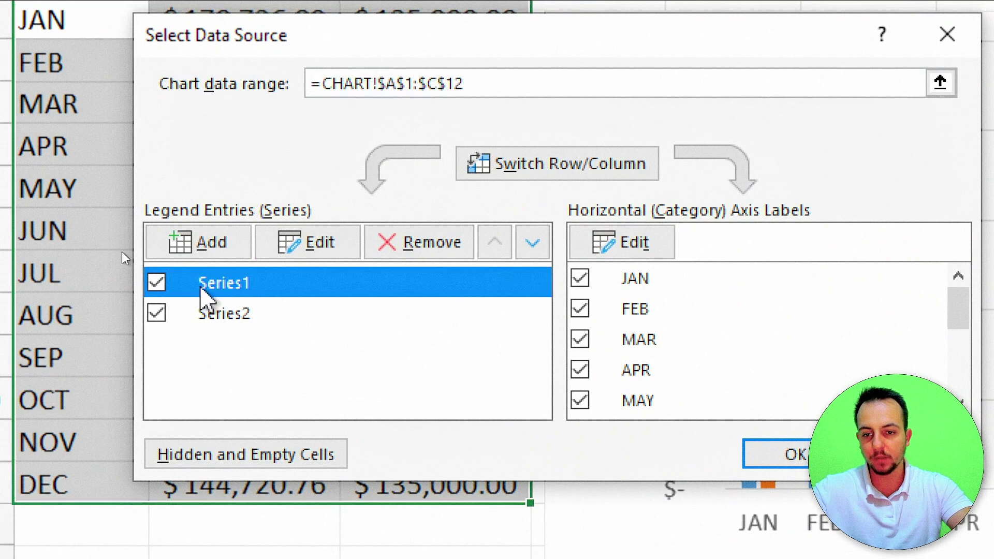
click(311, 245)
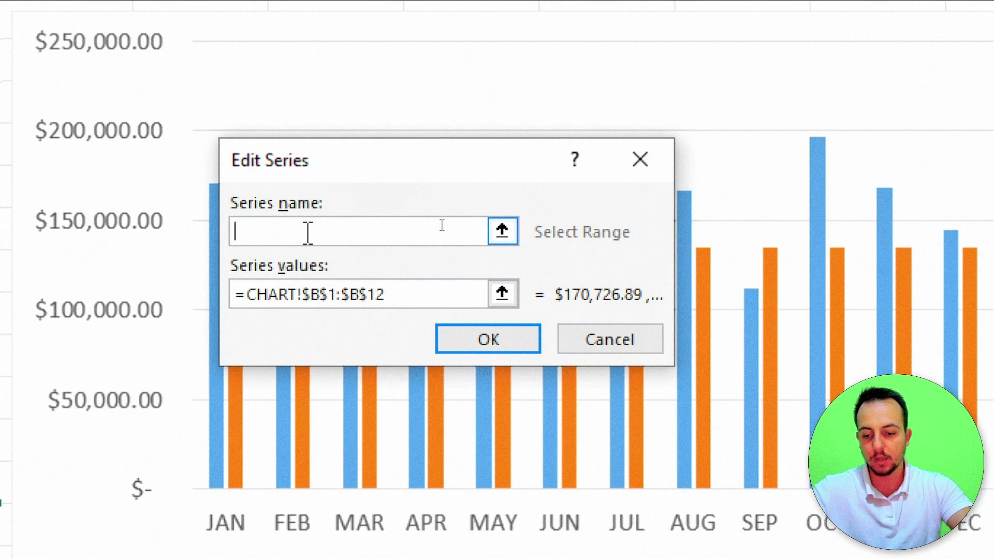
text(ACTUAL VAL)
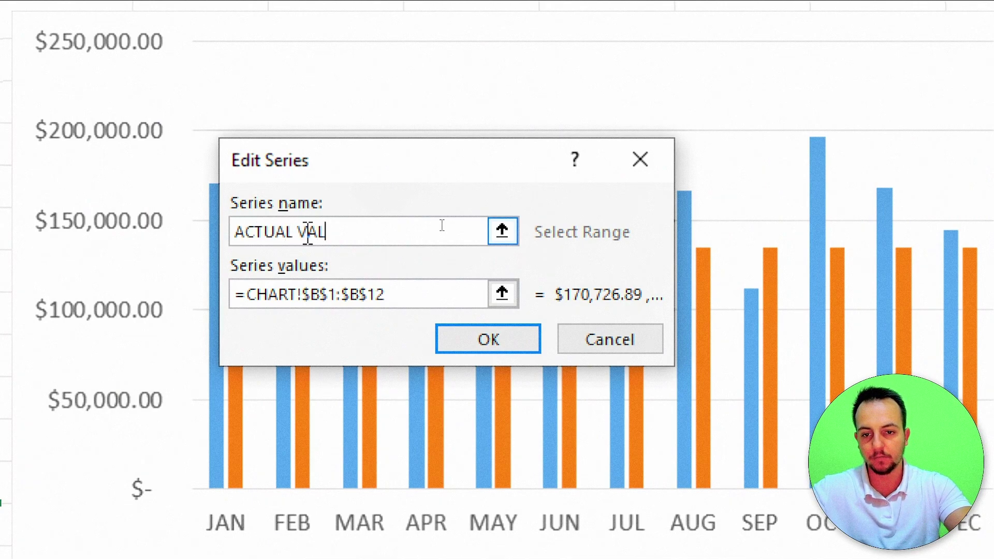
text(URE)
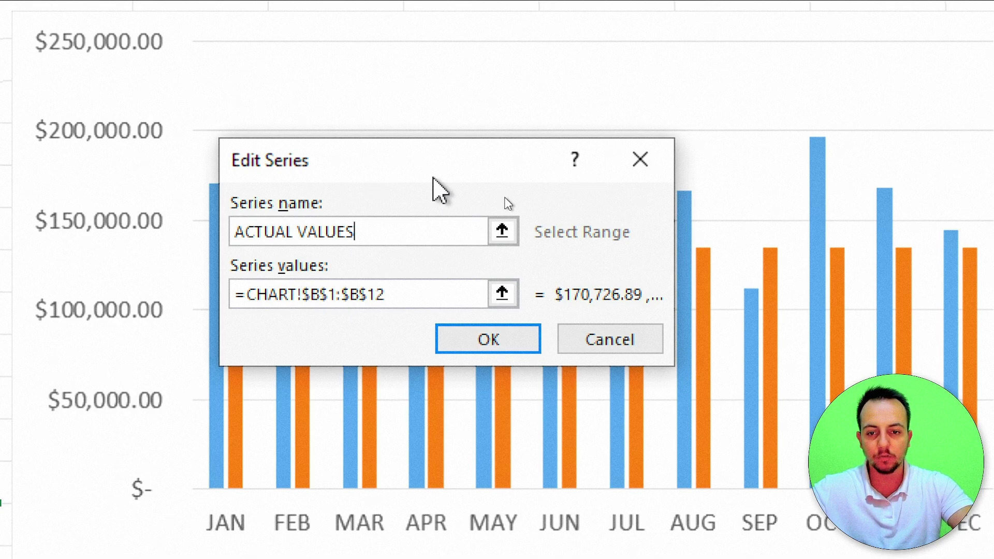
drag(378, 234, 228, 235)
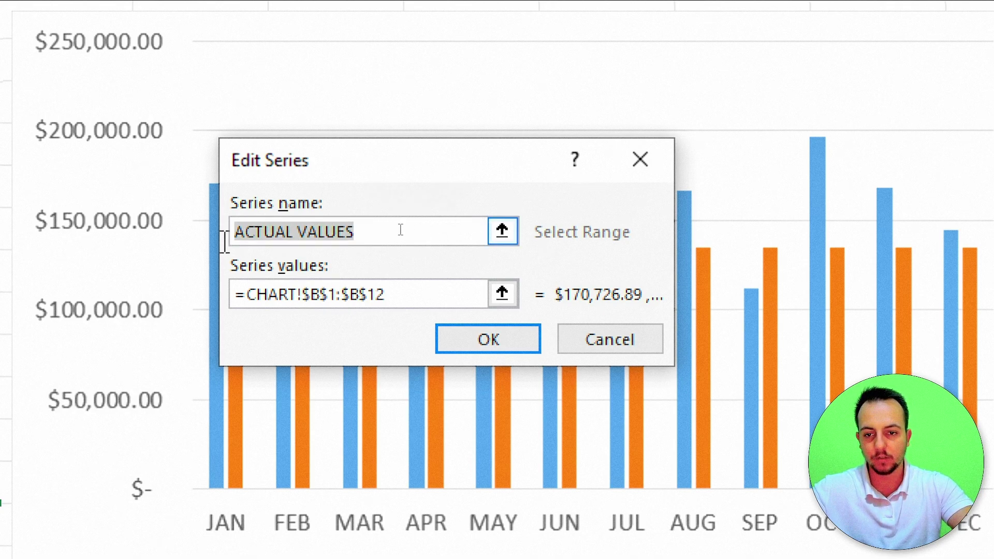
text(TOTA)
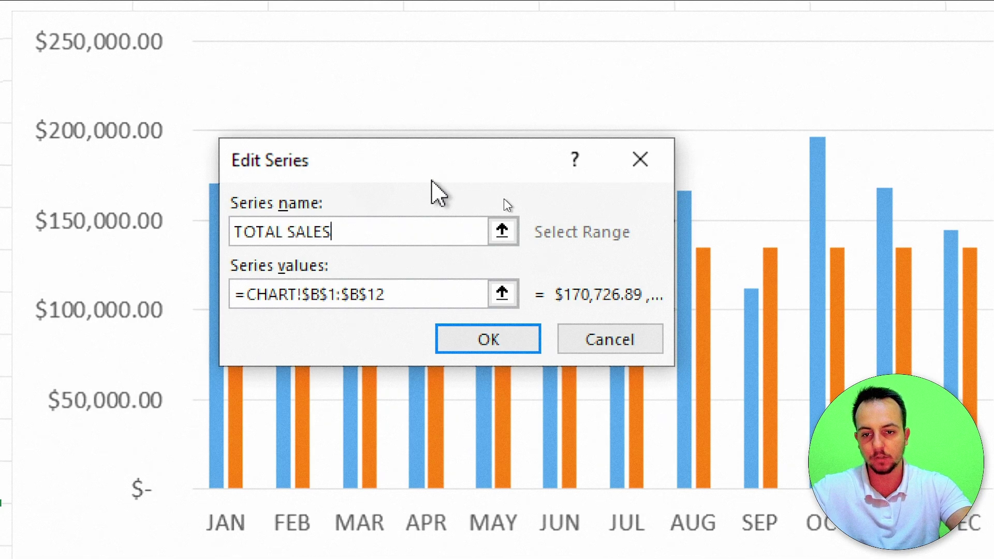
key(Return)
Step: Rename the second data series as TARGET and apply the data source changes to the chart
click(0, 312)
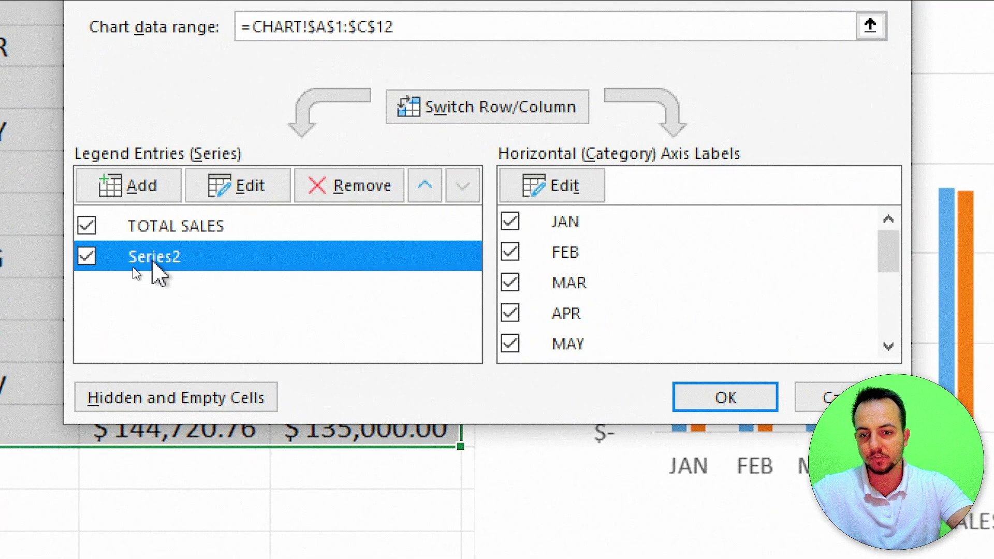
click(250, 193)
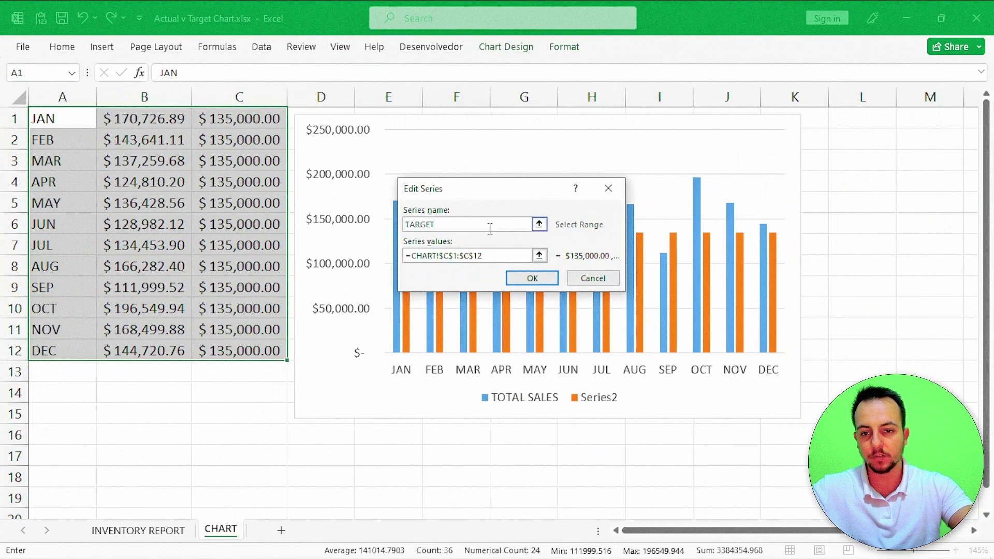
click(521, 287)
click(315, 396)
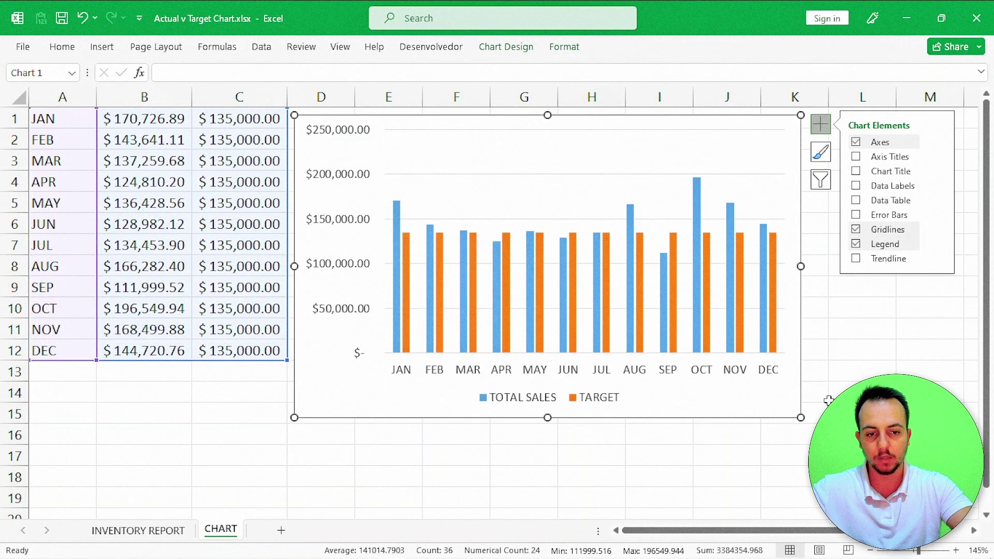
click(830, 400)
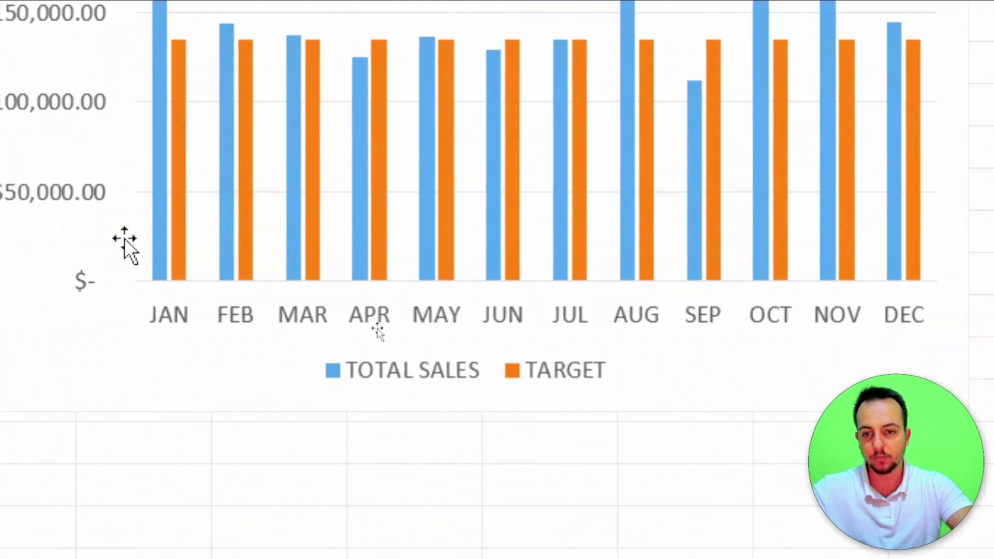
Step: Set the series overlap of the TARGET columns to 100% in the data series formatting
mouse_move(184, 133)
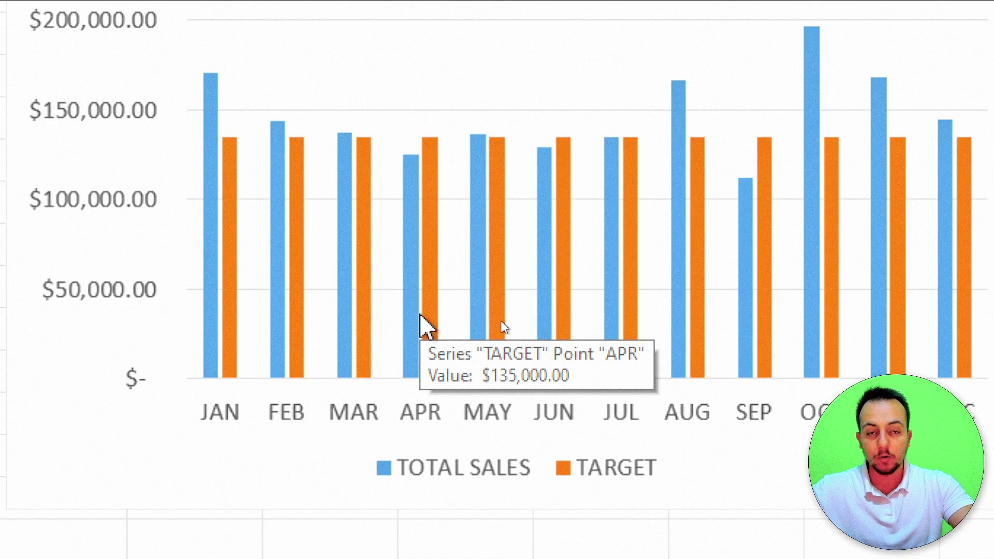
click(229, 223)
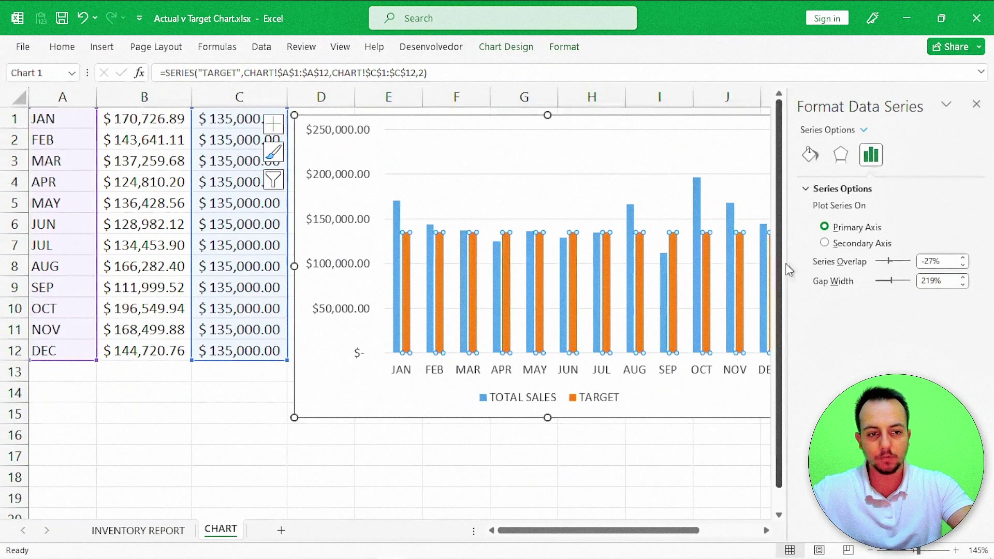
drag(785, 263, 663, 282)
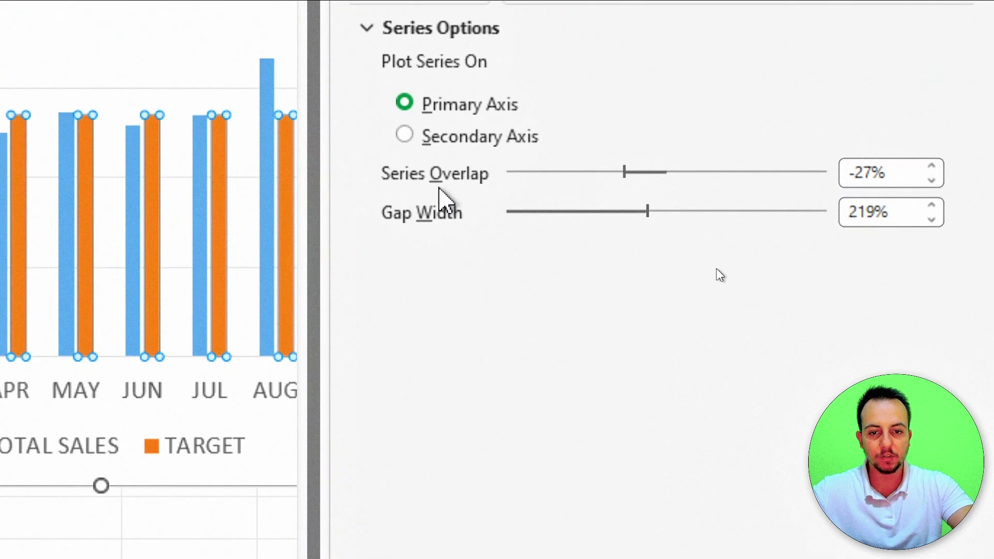
drag(624, 173, 876, 167)
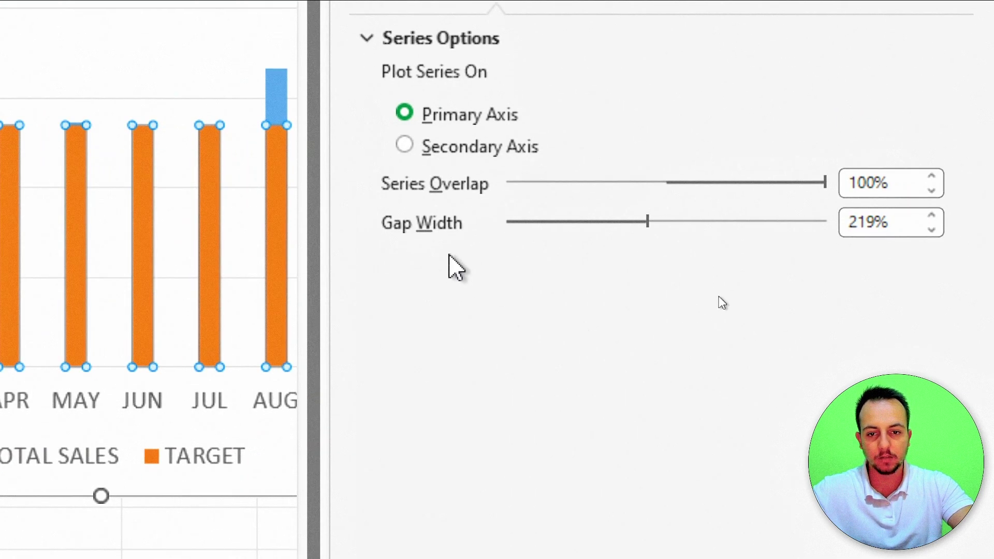
Step: Set the gap width of the chart's columns to 150%
drag(647, 222, 608, 222)
click(932, 230)
click(931, 230)
click(932, 230)
click(932, 230)
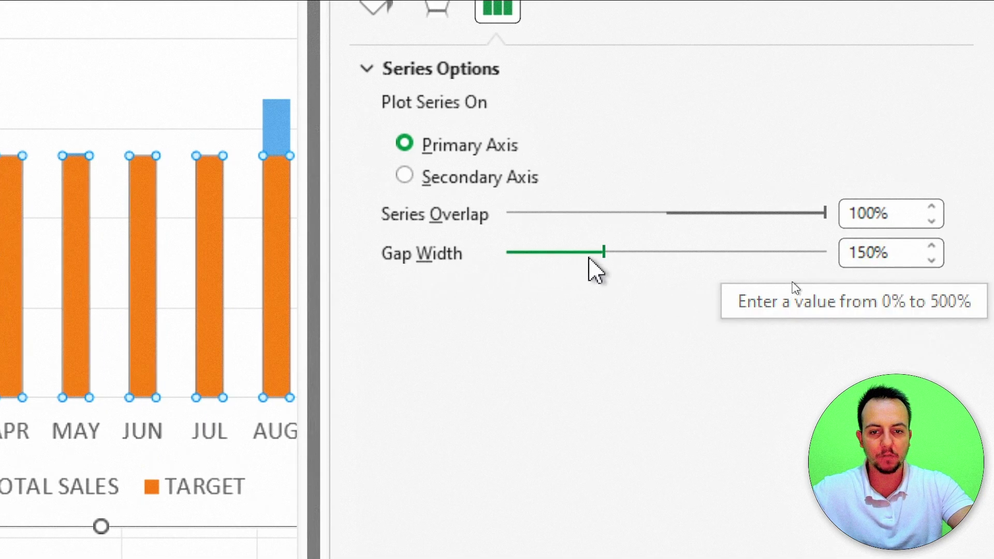
Step: Try a 53% gap width on the columns and return it to 150%
drag(604, 254, 542, 259)
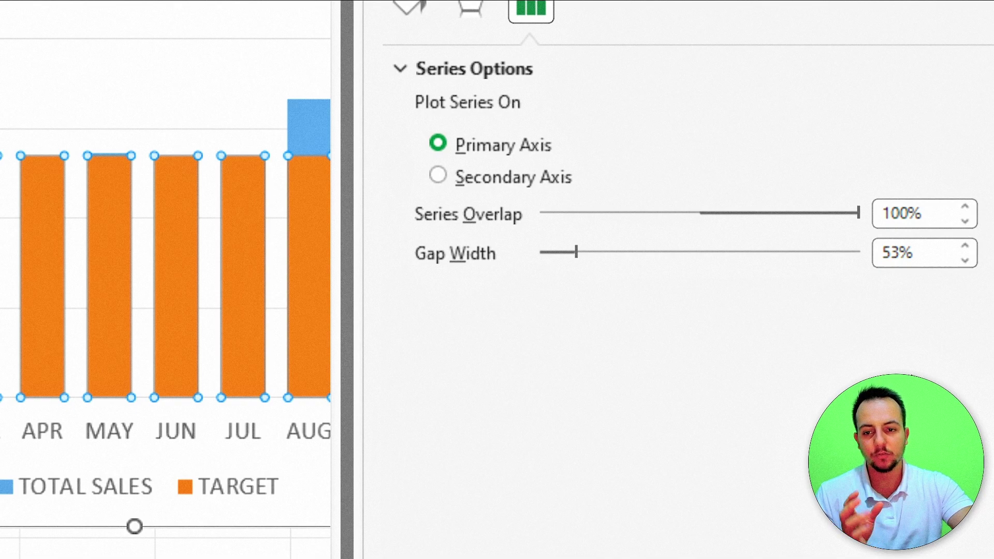
drag(576, 254, 603, 291)
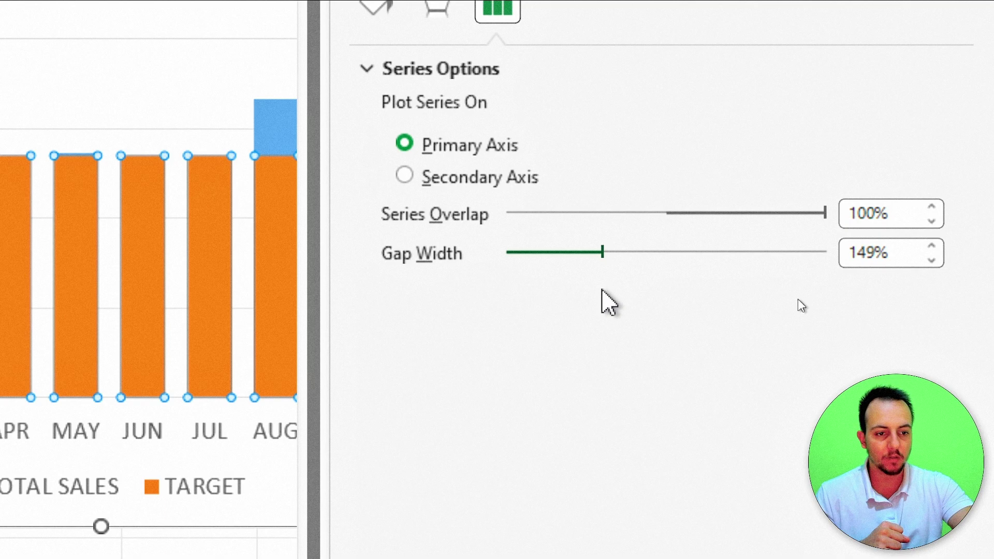
click(932, 247)
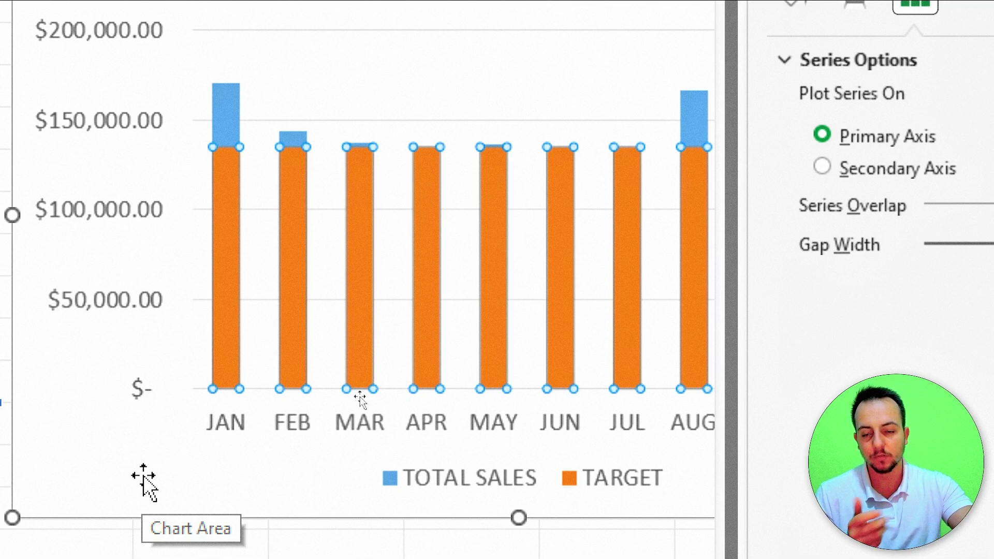
Step: Move the TARGET series above TOTAL SALES in the chart's data source and apply the new order
right_click(134, 466)
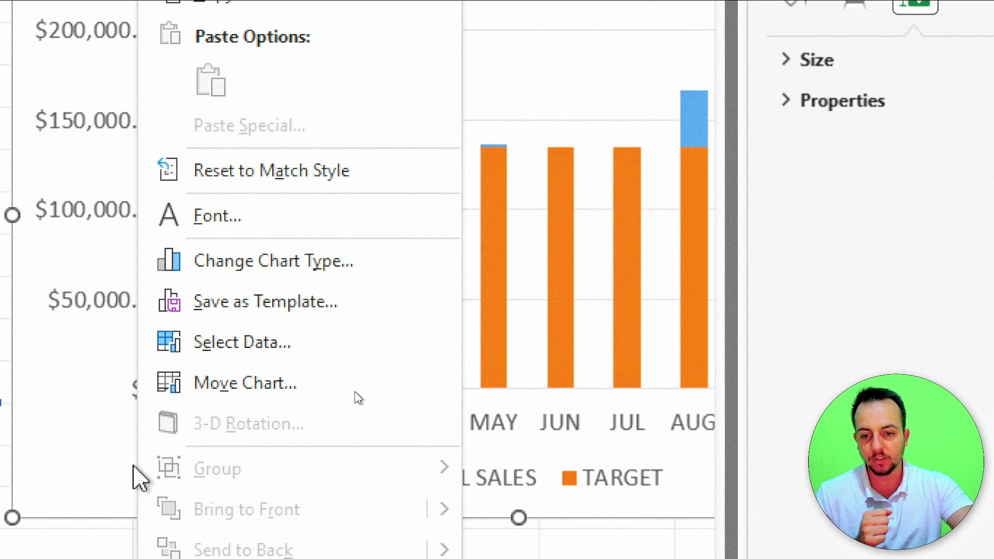
click(262, 343)
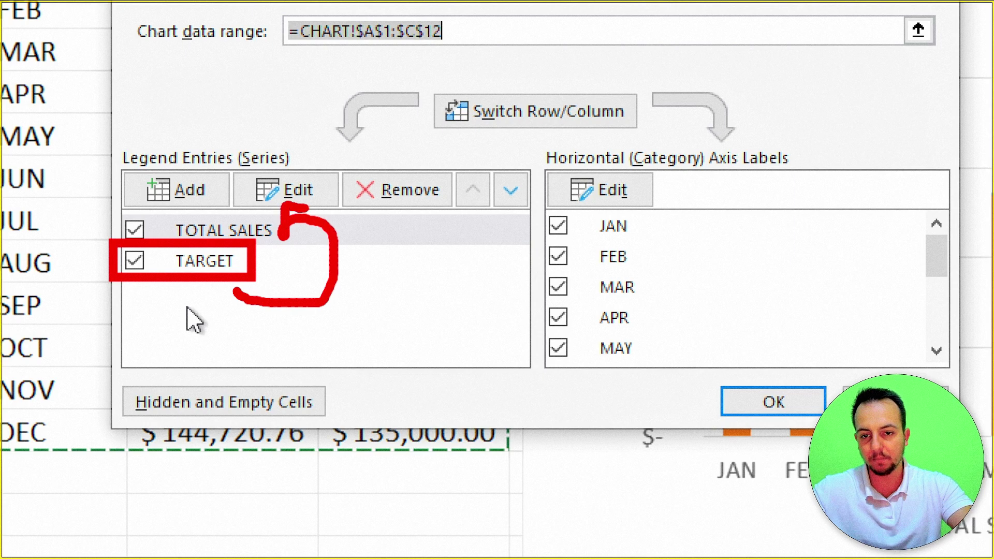
click(217, 268)
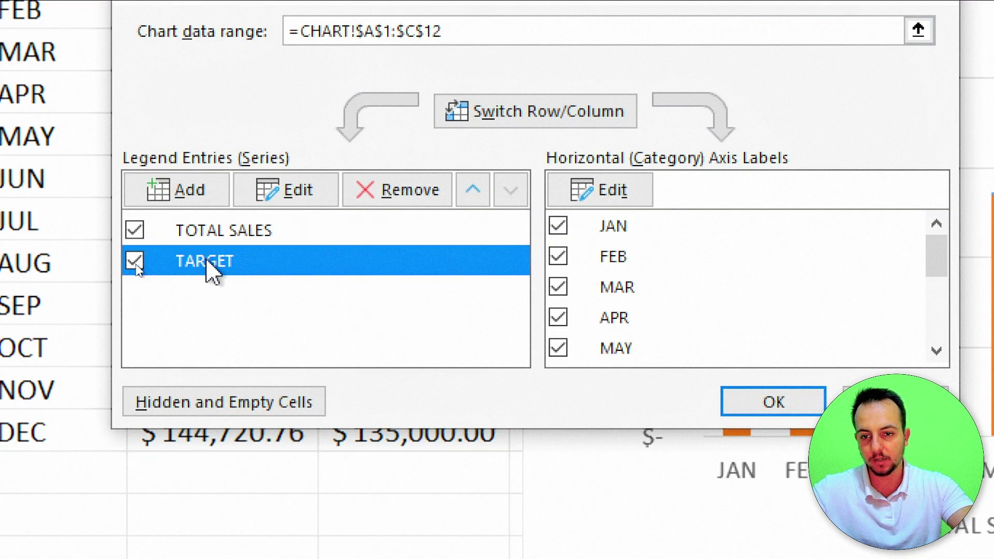
click(472, 203)
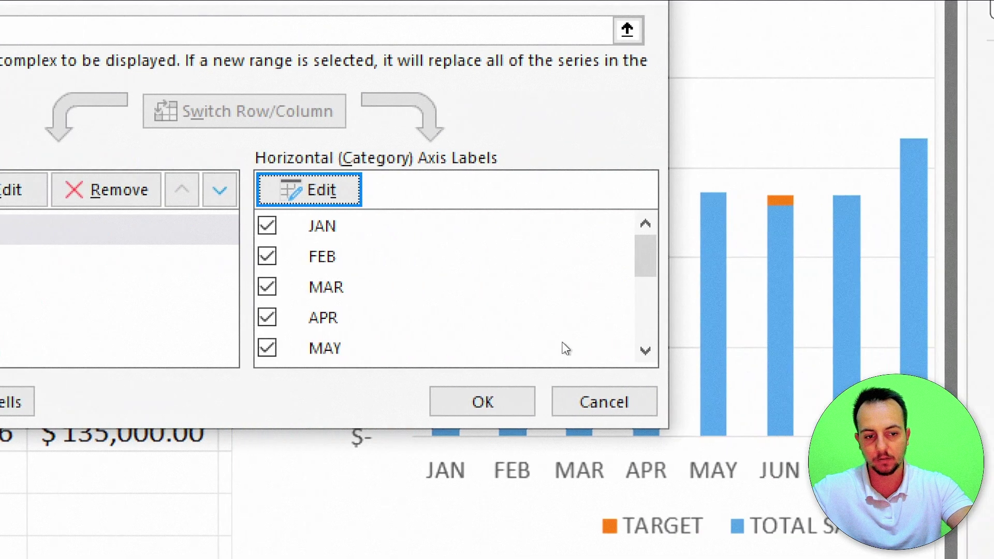
click(782, 409)
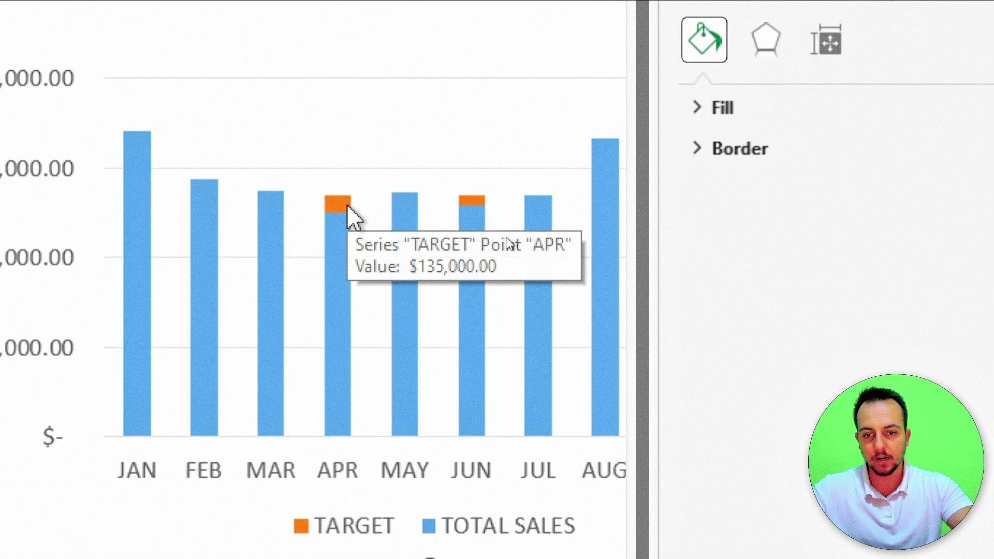
Step: Give the TARGET columns a solid line border with a width of 15 pt
click(344, 221)
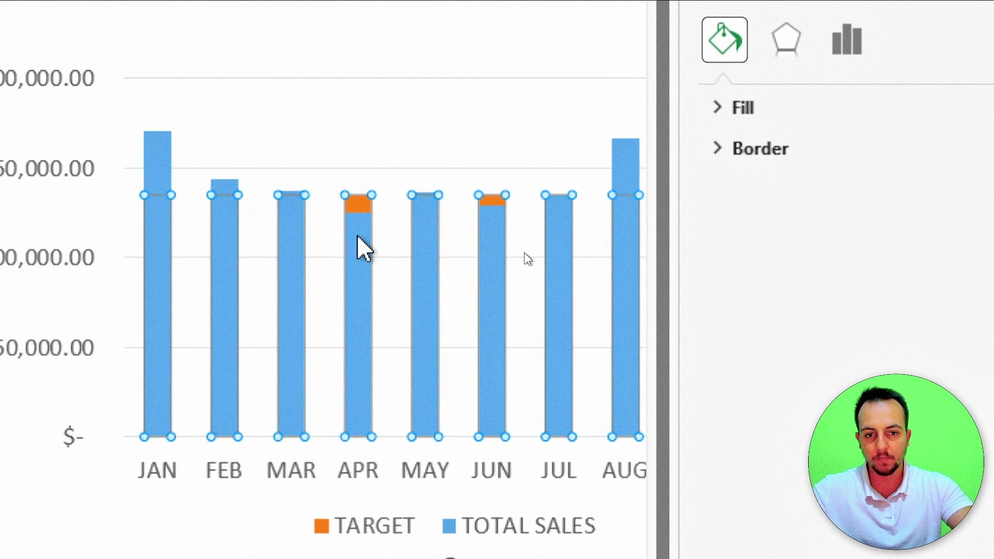
click(492, 150)
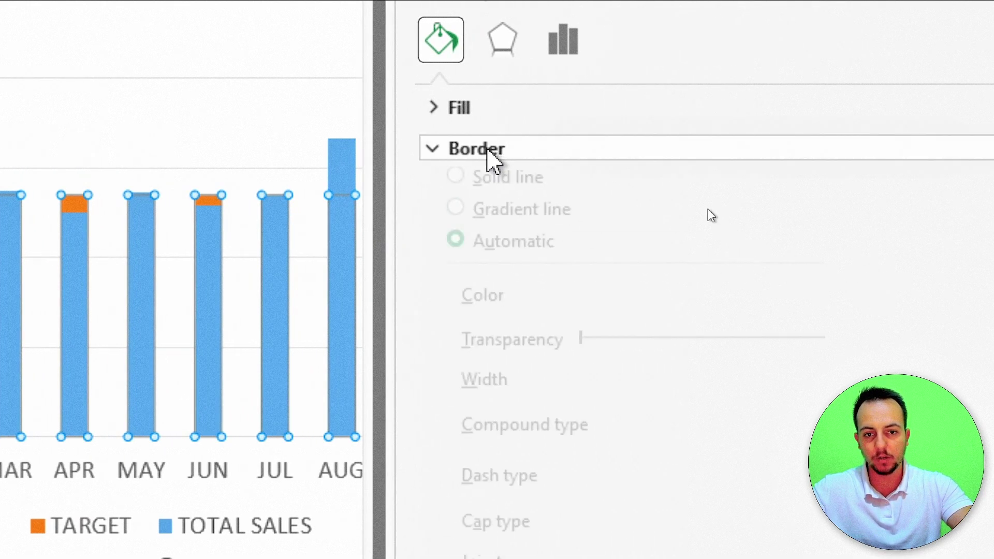
click(476, 225)
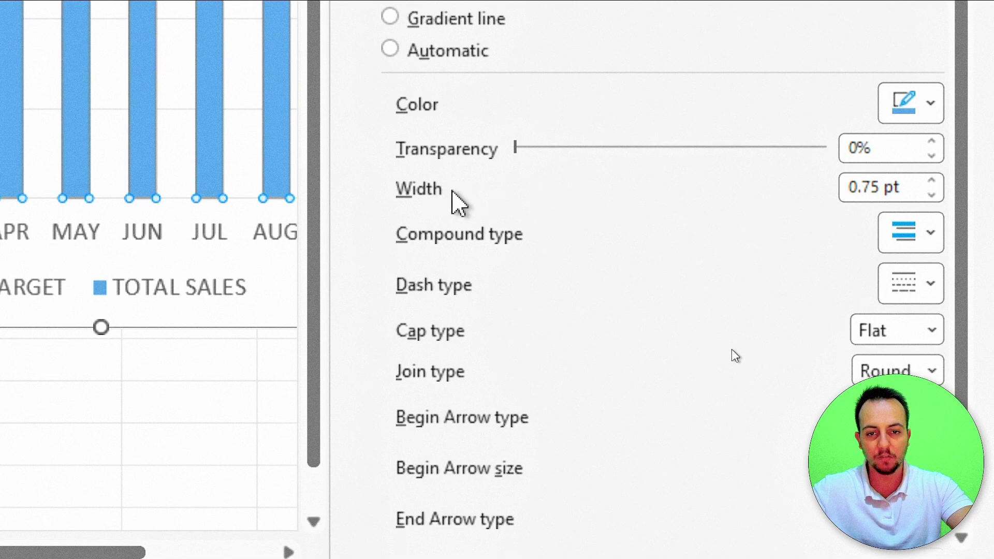
click(932, 181)
click(932, 275)
click(931, 273)
click(932, 273)
click(931, 273)
click(931, 273)
click(935, 274)
click(935, 274)
click(935, 274)
click(935, 274)
click(935, 273)
click(935, 273)
click(935, 274)
click(935, 274)
click(935, 273)
click(935, 274)
click(935, 273)
click(936, 274)
click(935, 273)
click(935, 273)
click(935, 273)
click(935, 273)
click(935, 273)
click(935, 273)
click(935, 273)
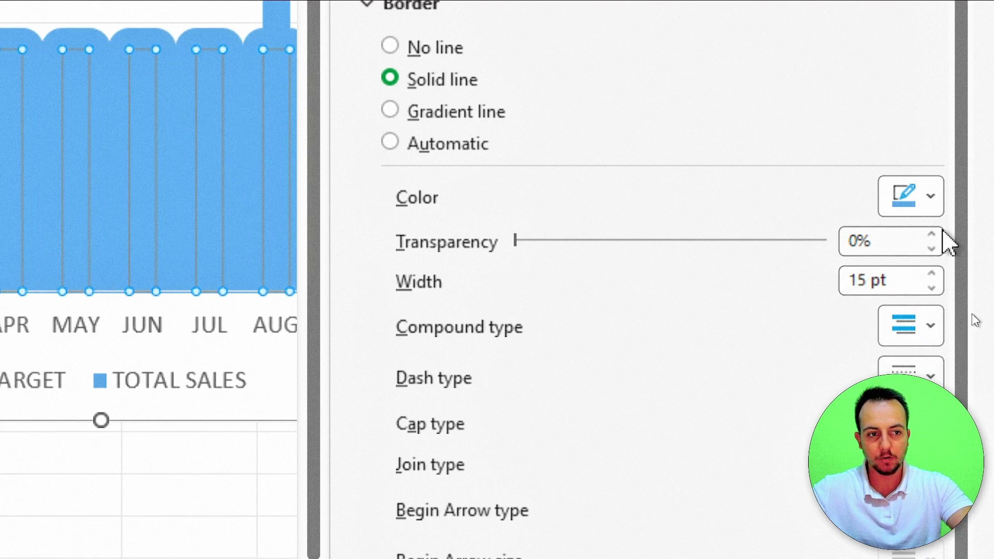
Step: Try the Bevel join type on the TARGET columns' border and set it to Miter
scroll(969, 208, down, 2)
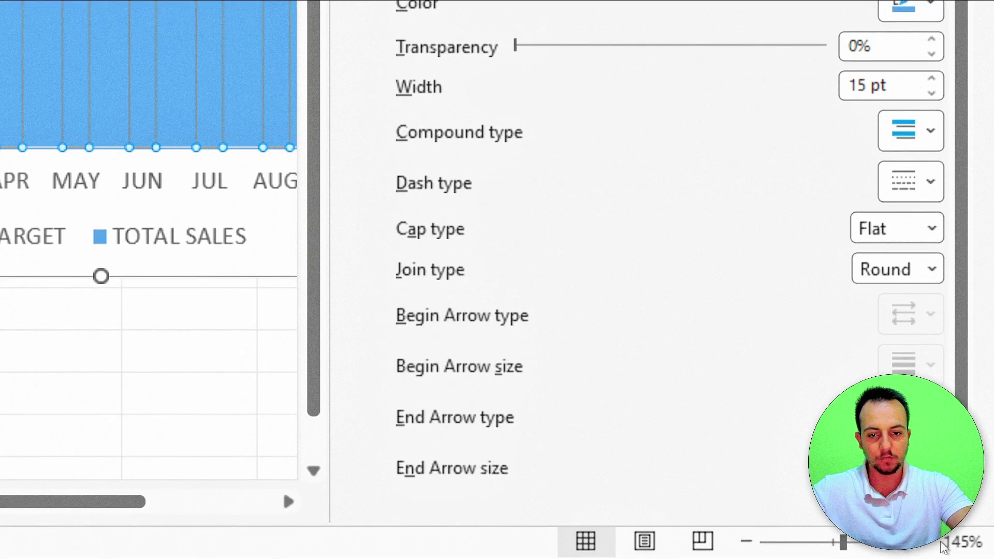
click(899, 273)
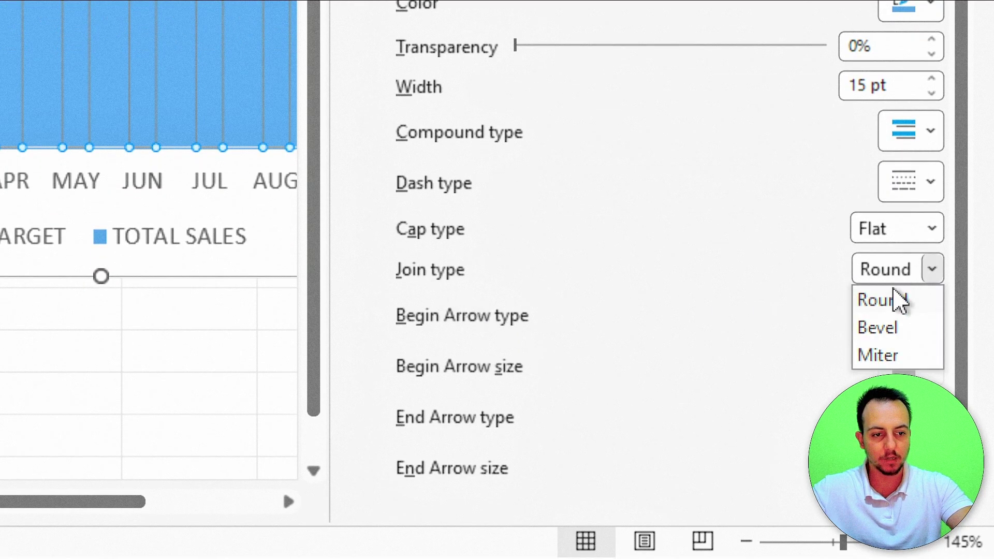
click(882, 329)
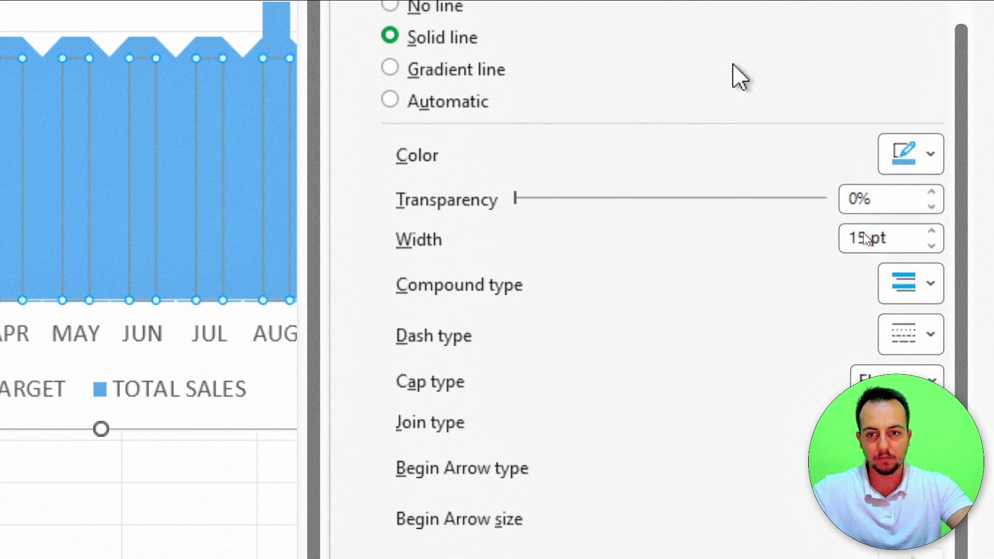
click(897, 421)
click(880, 509)
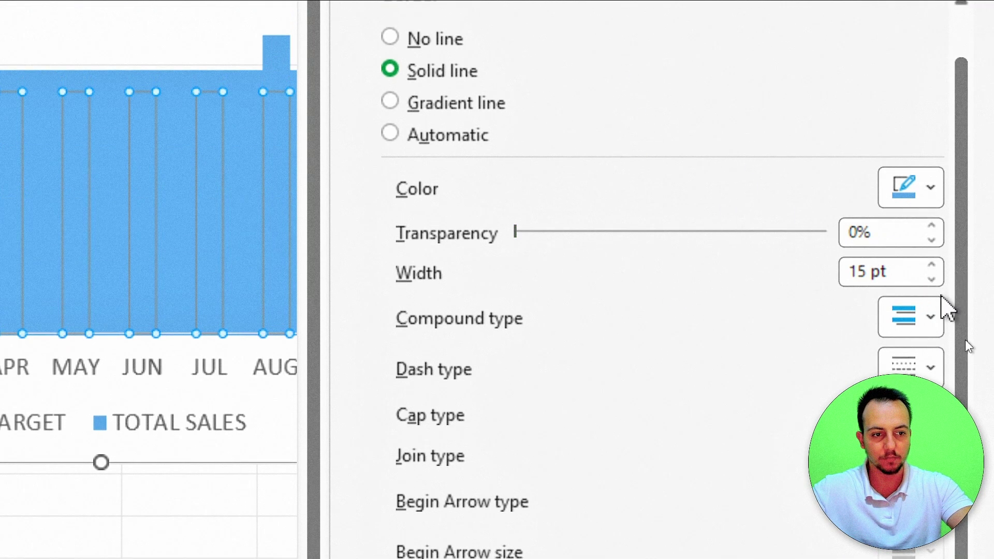
Step: Color both the border and the solid fill of the TARGET columns light gray, using White, Background 1, Darker 25% for the fill
click(925, 203)
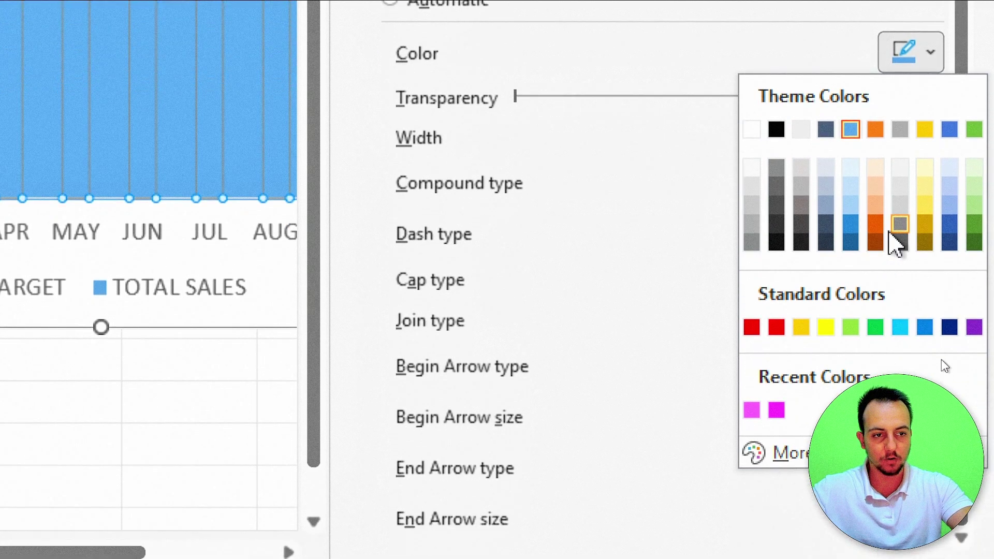
click(751, 205)
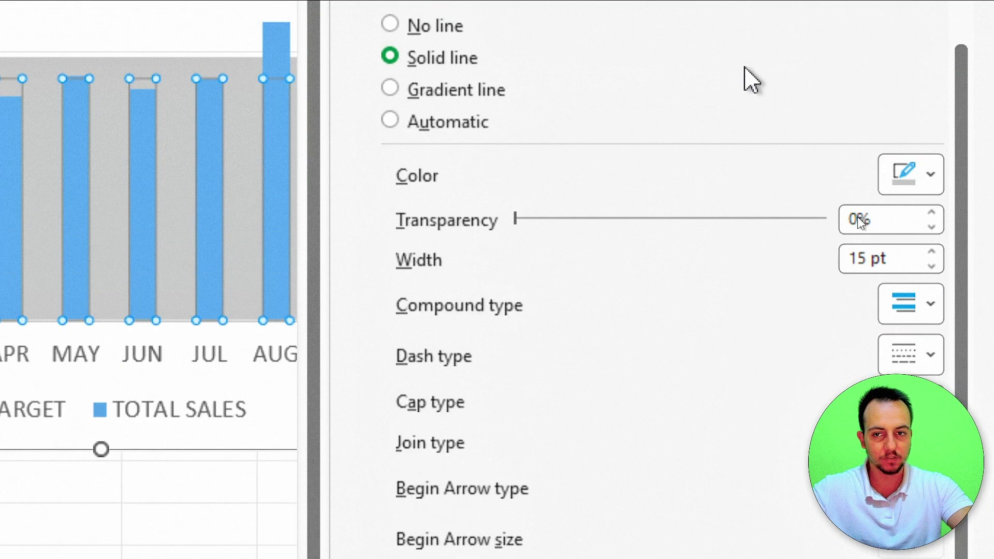
click(430, 65)
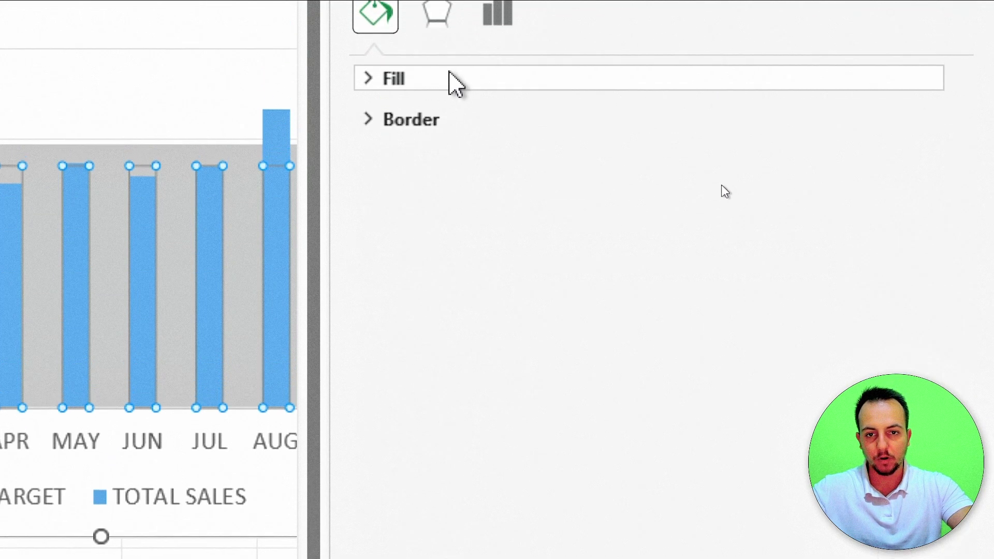
click(448, 73)
click(444, 155)
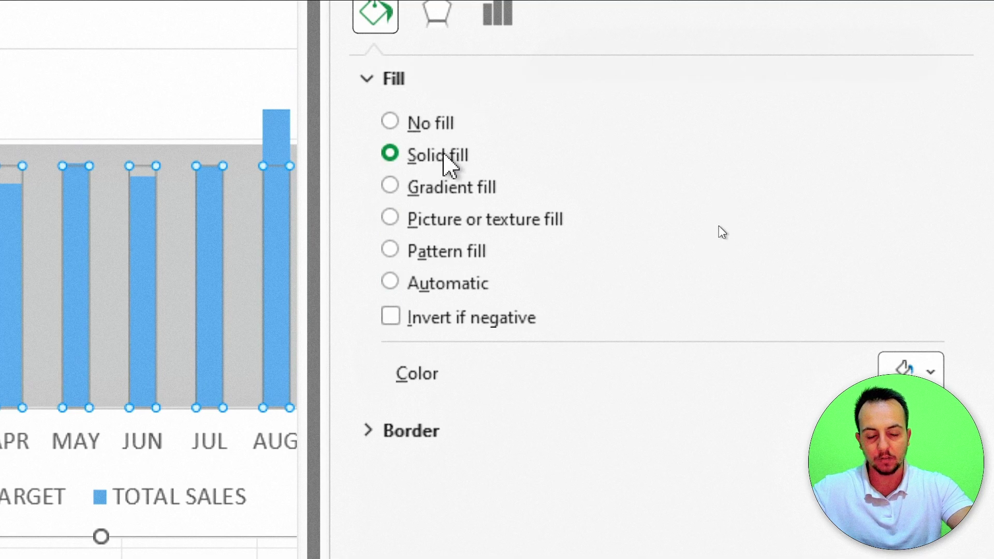
click(930, 380)
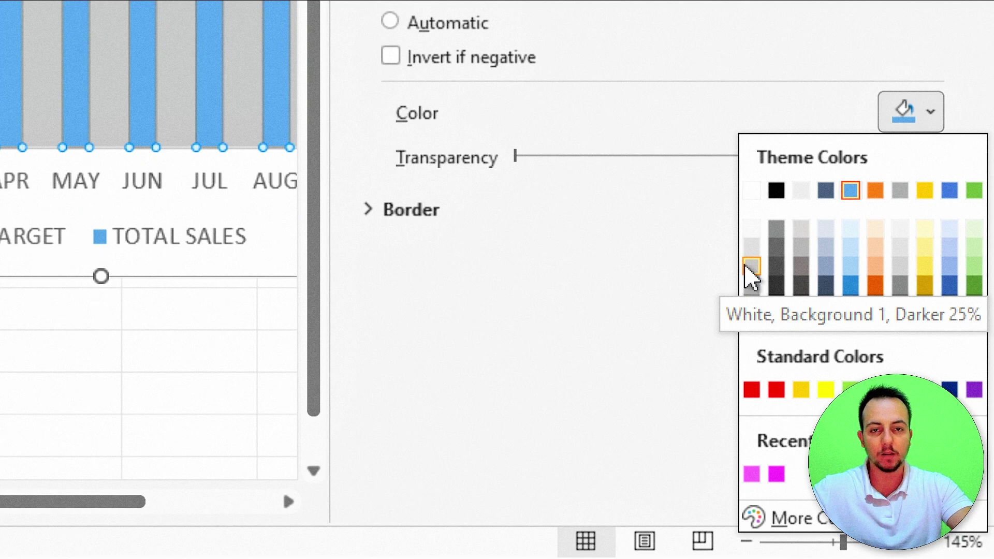
click(749, 266)
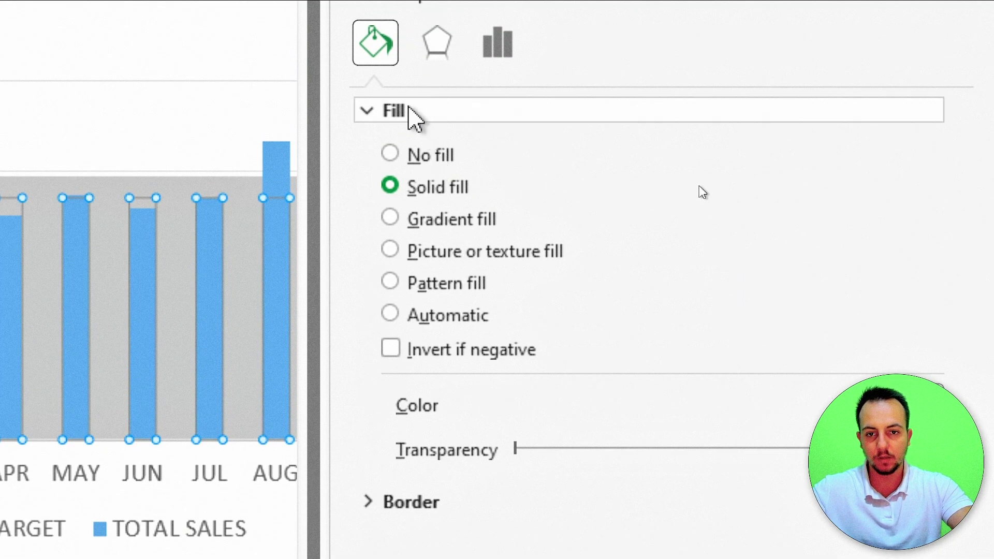
click(414, 117)
Step: Adjust the gap width of the chart's columns and set it to 200%
click(498, 44)
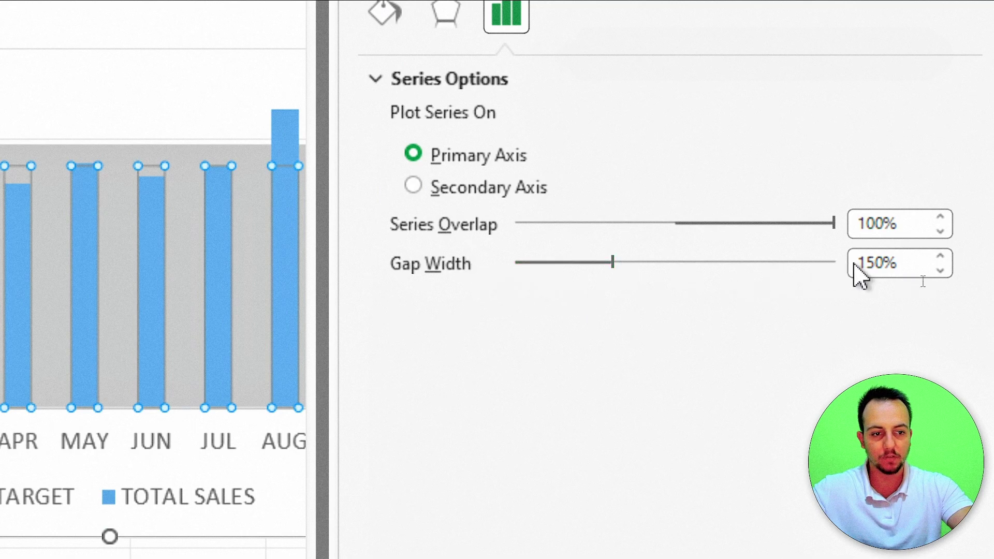
drag(612, 263, 664, 262)
click(933, 255)
click(932, 254)
click(932, 255)
click(932, 254)
click(932, 254)
click(931, 255)
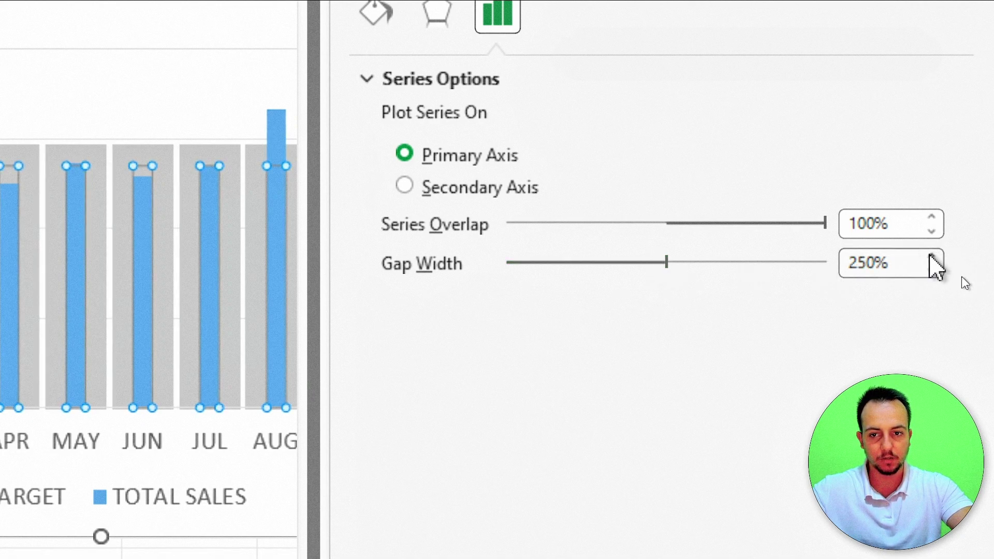
click(931, 271)
click(932, 271)
click(931, 271)
click(932, 271)
click(931, 271)
click(931, 271)
click(932, 271)
click(932, 271)
click(931, 271)
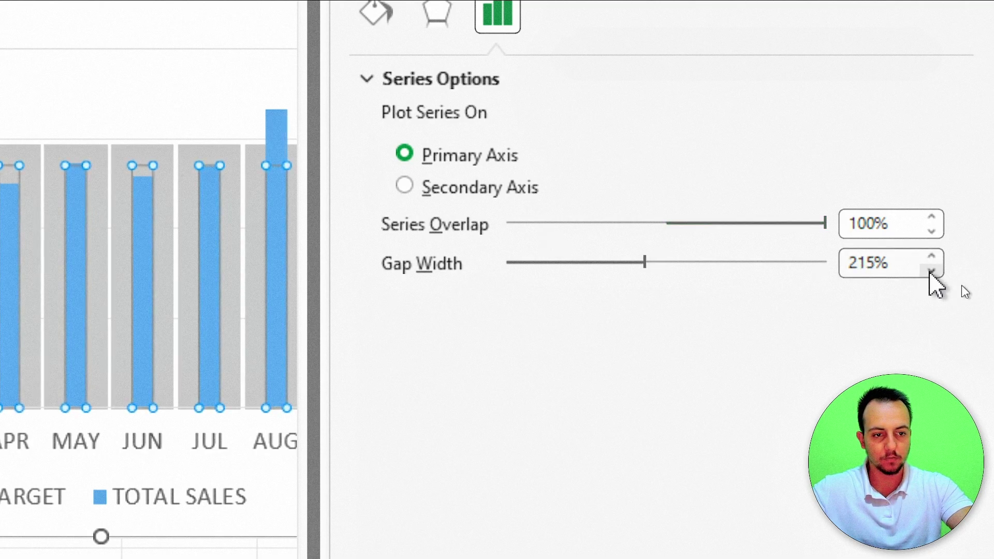
click(932, 271)
double_click(875, 264)
text(200)
key(Return)
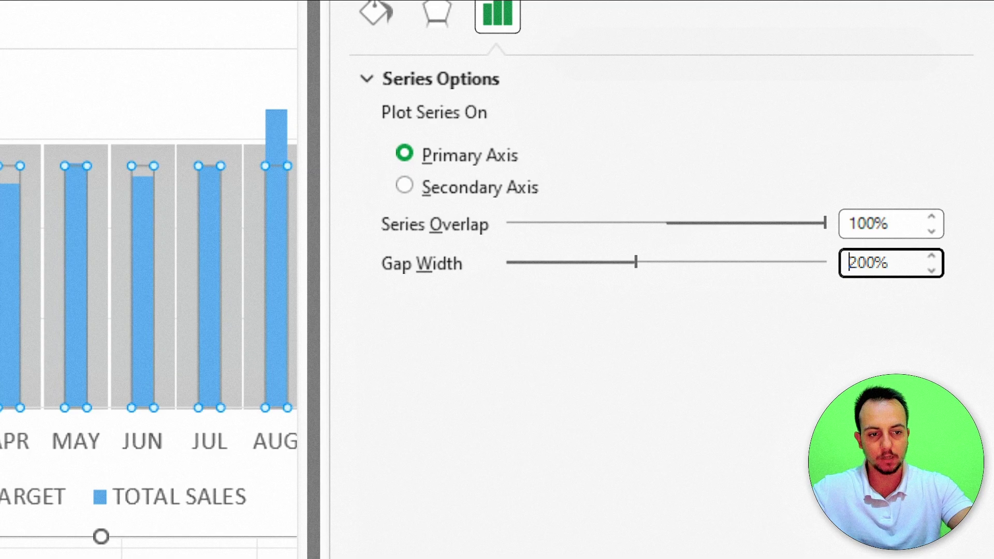
Step: Reduce the border width of the TARGET columns to slightly below 12 pt to widen the gaps between months
click(381, 18)
click(440, 165)
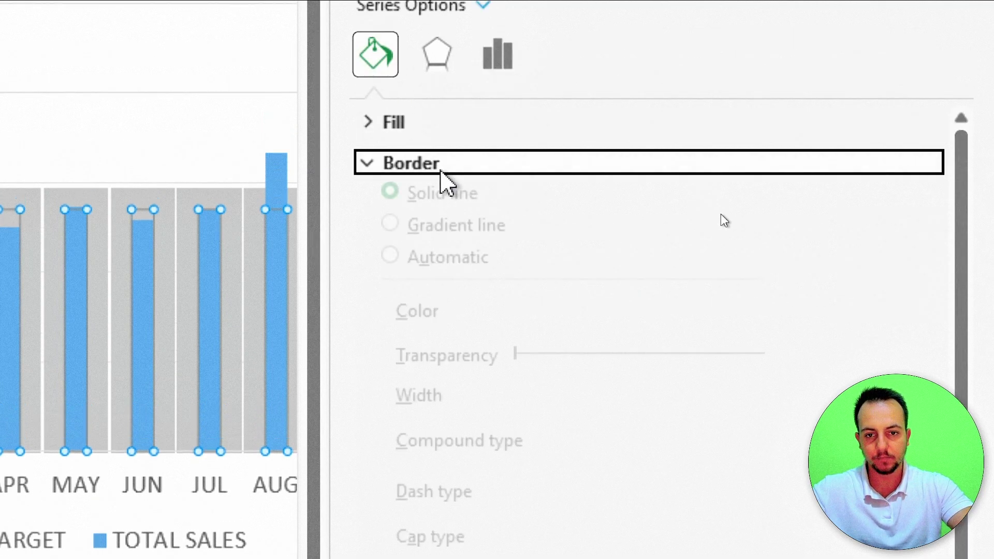
click(931, 401)
click(932, 220)
click(931, 220)
click(931, 220)
click(932, 221)
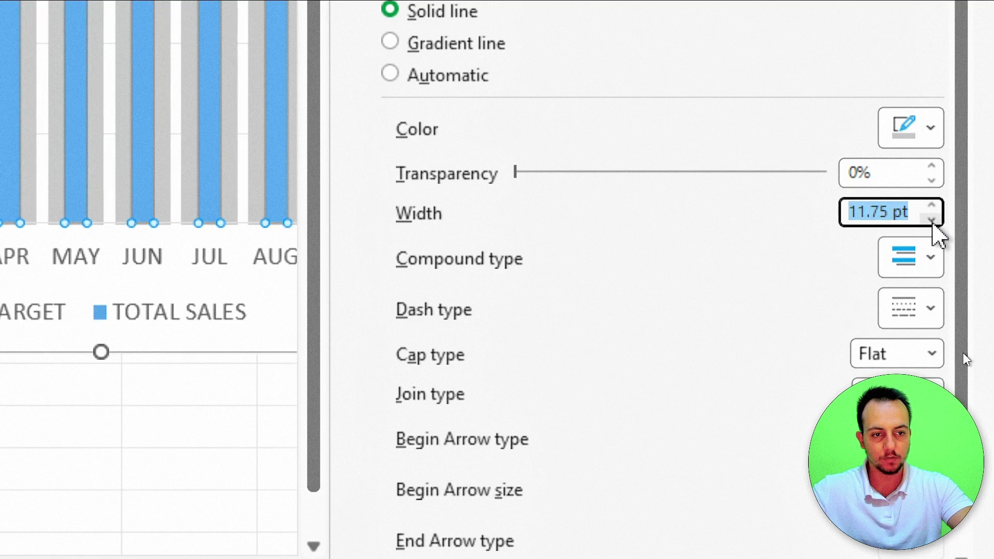
click(931, 206)
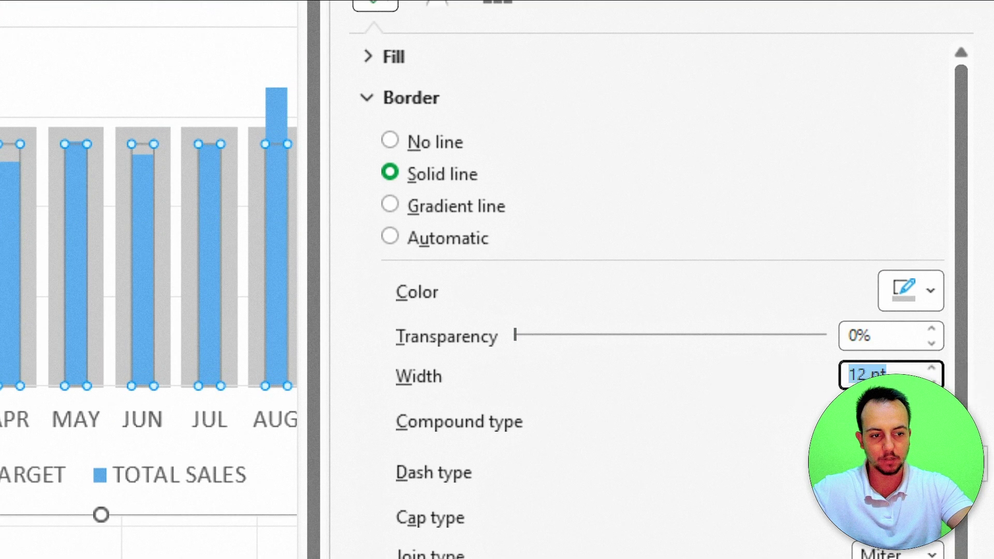
click(932, 382)
click(931, 382)
click(931, 382)
click(932, 382)
click(931, 382)
click(932, 383)
click(931, 301)
click(398, 136)
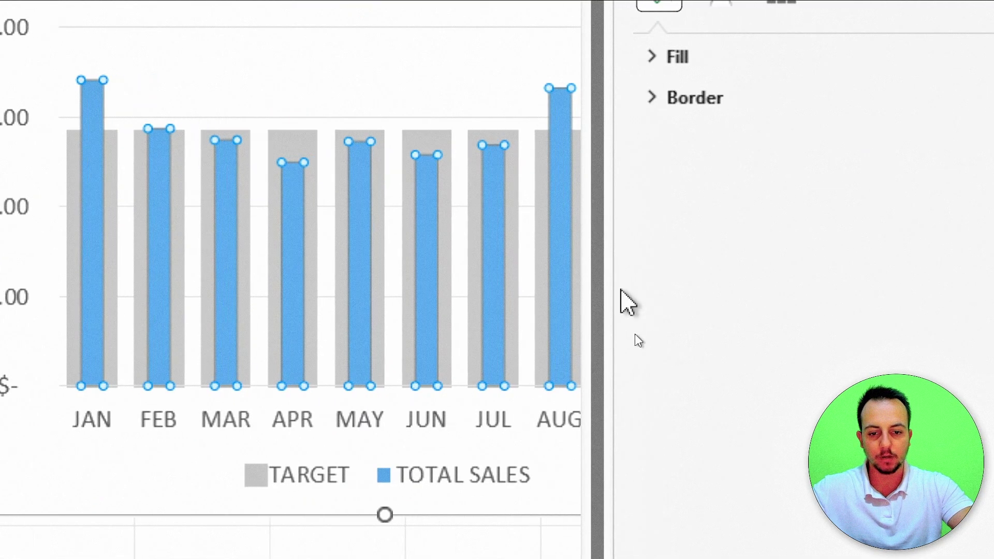
Step: Give the TOTAL SALES columns a solid red fill and close the series formatting
click(693, 57)
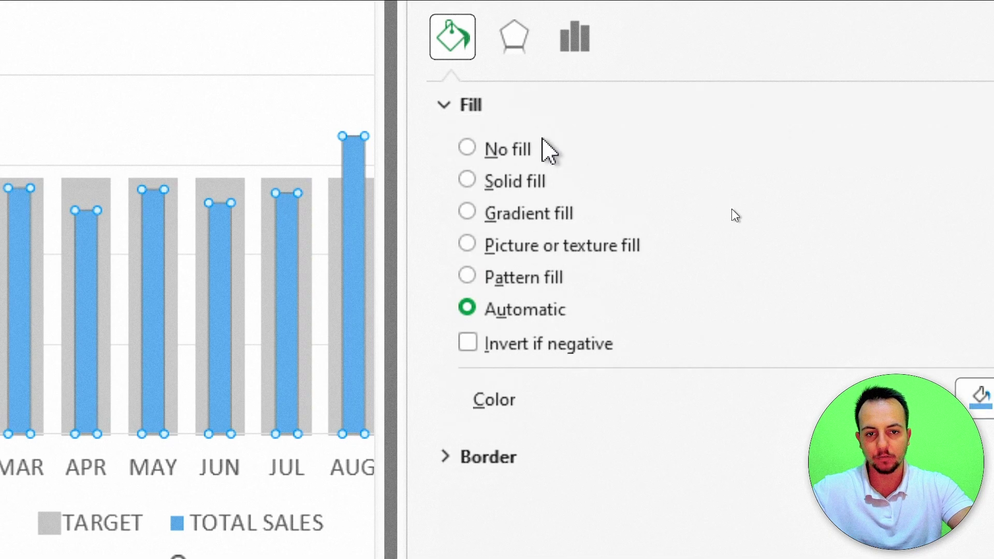
click(522, 184)
click(910, 233)
click(777, 497)
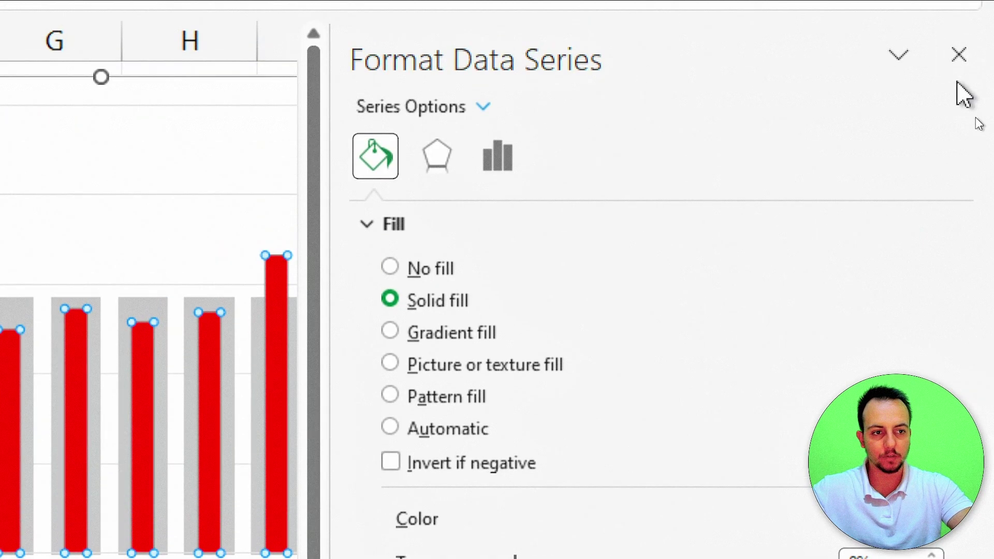
click(959, 54)
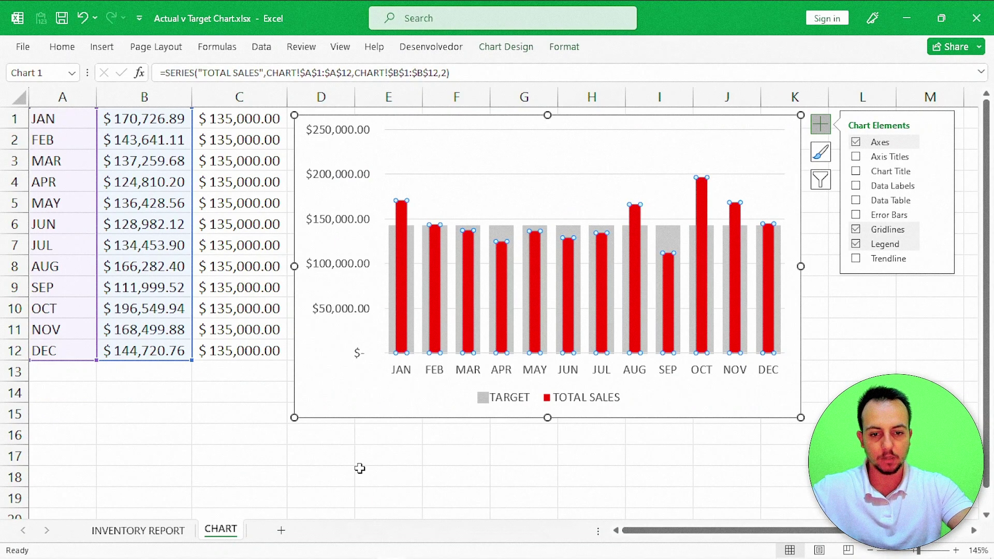
Step: Deselect the chart and hide the gridlines of the CHART sheet
click(360, 469)
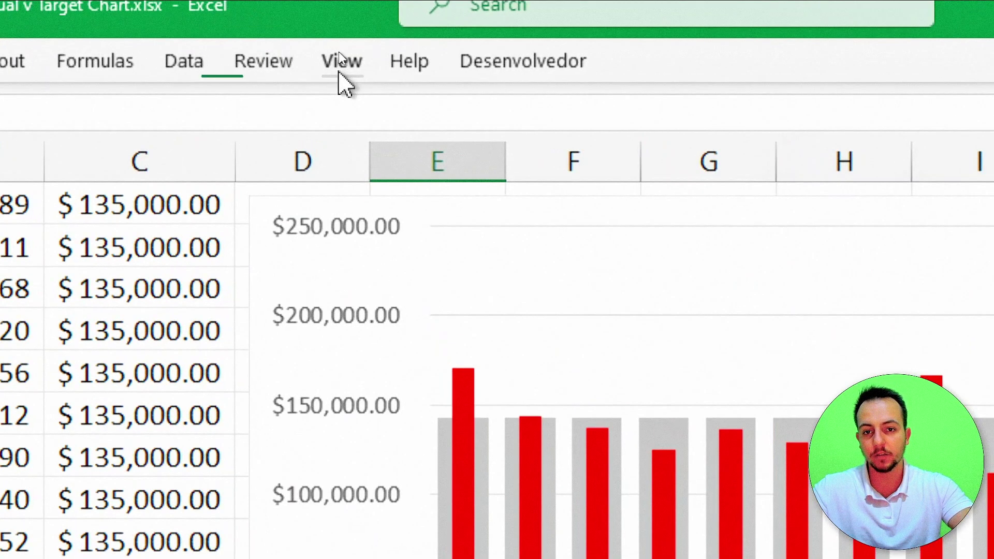
click(340, 52)
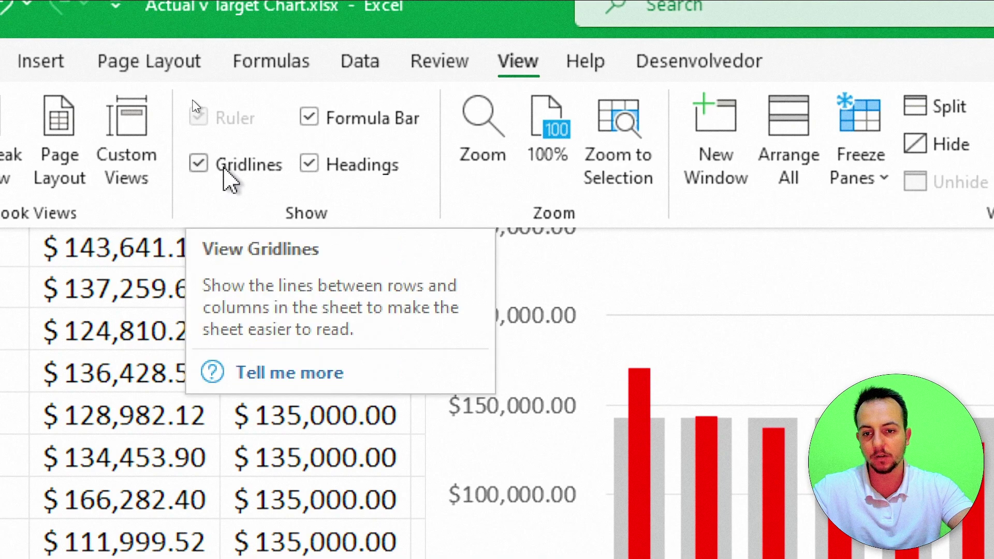
click(198, 167)
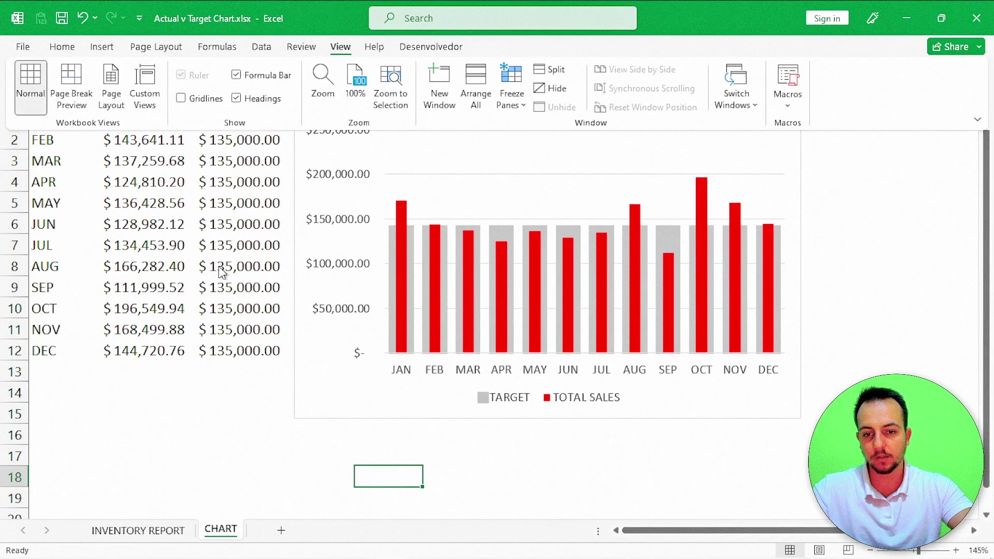
click(222, 273)
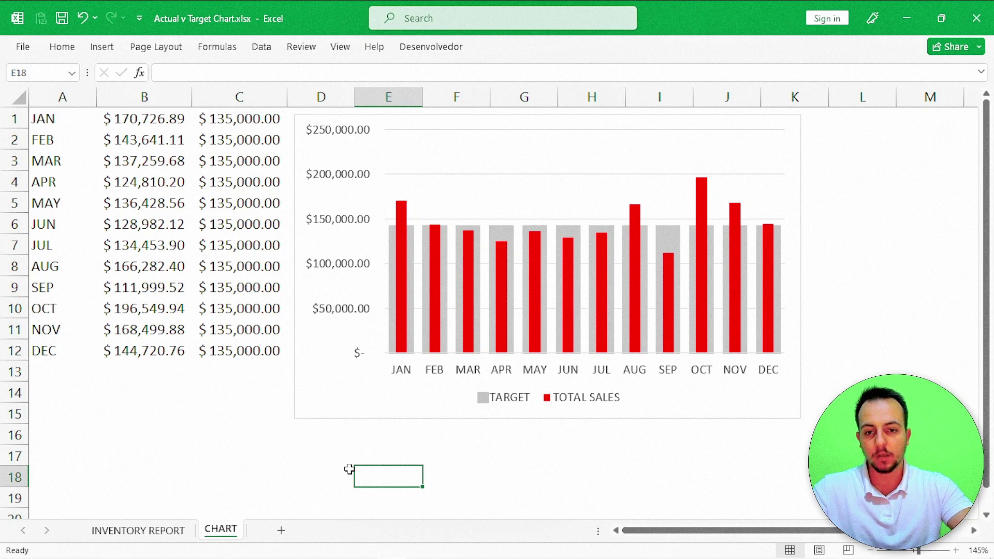
Step: Move the chart over the monthly data starting at column A and enlarge it
drag(409, 414, 141, 397)
drag(535, 411, 630, 456)
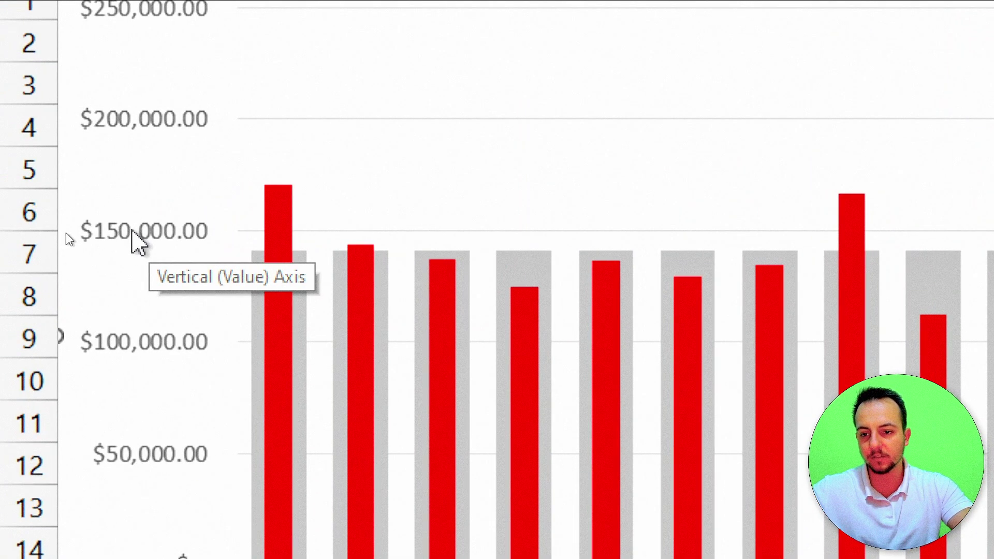
Step: Set the vertical value axis's major unit to 20000, close the axis formatting and deselect the chart
double_click(136, 241)
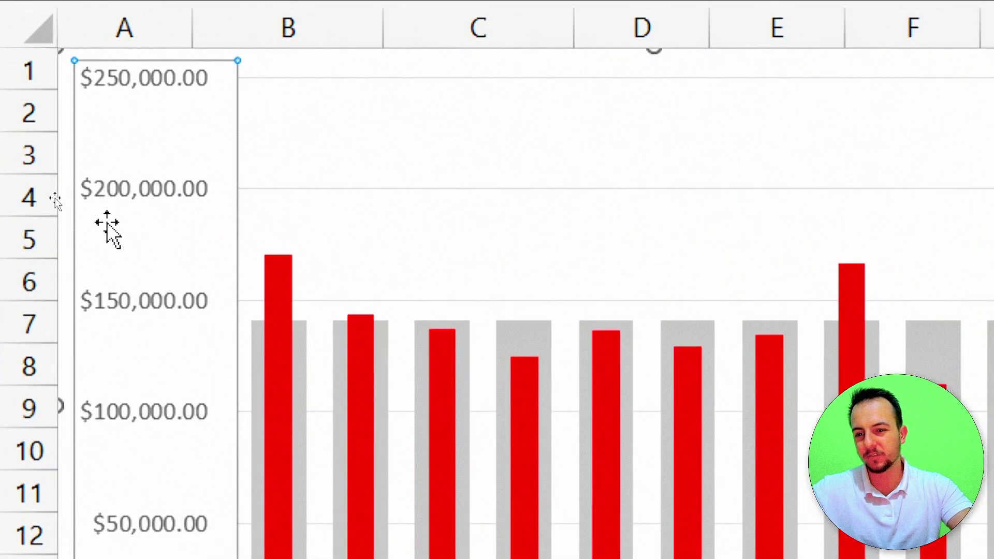
click(259, 235)
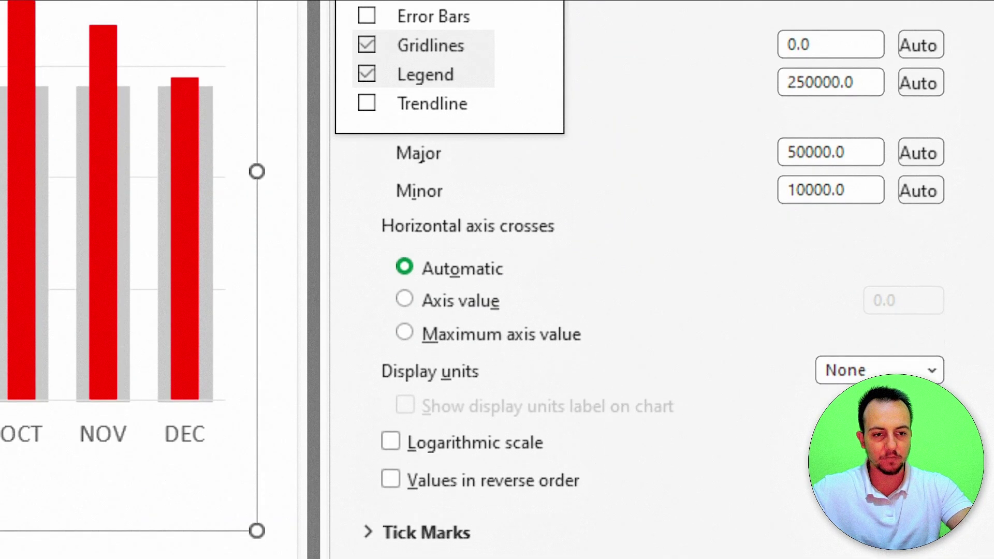
click(811, 129)
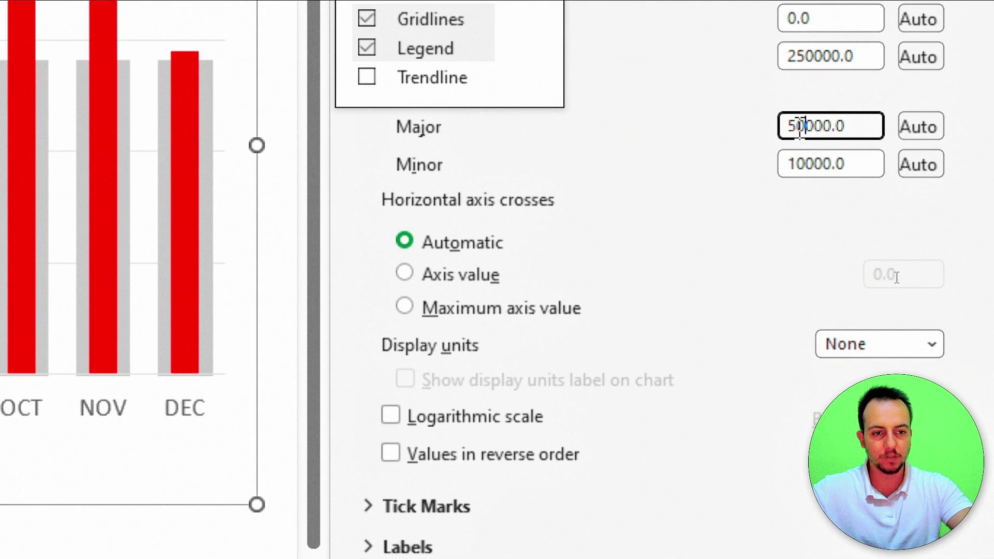
text(20)
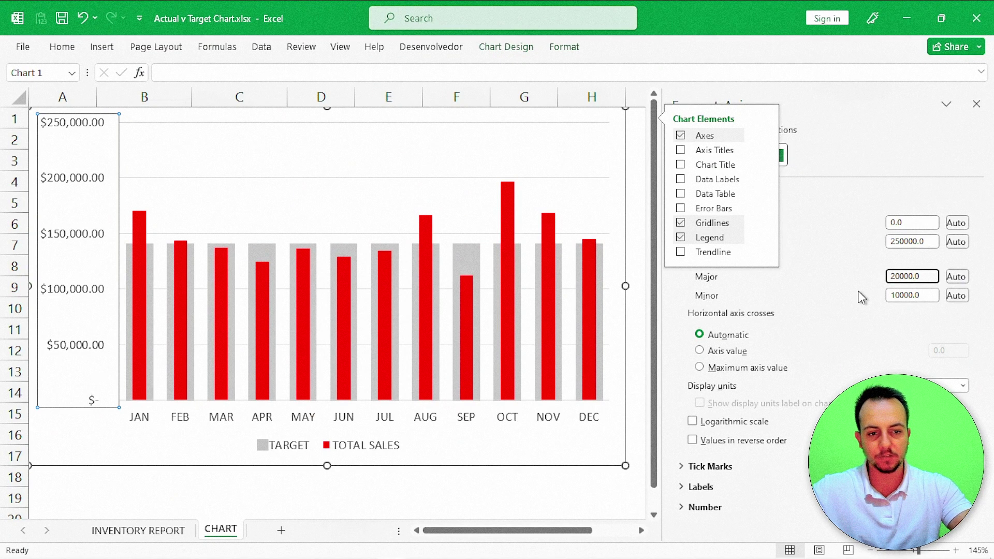
key(Return)
click(976, 105)
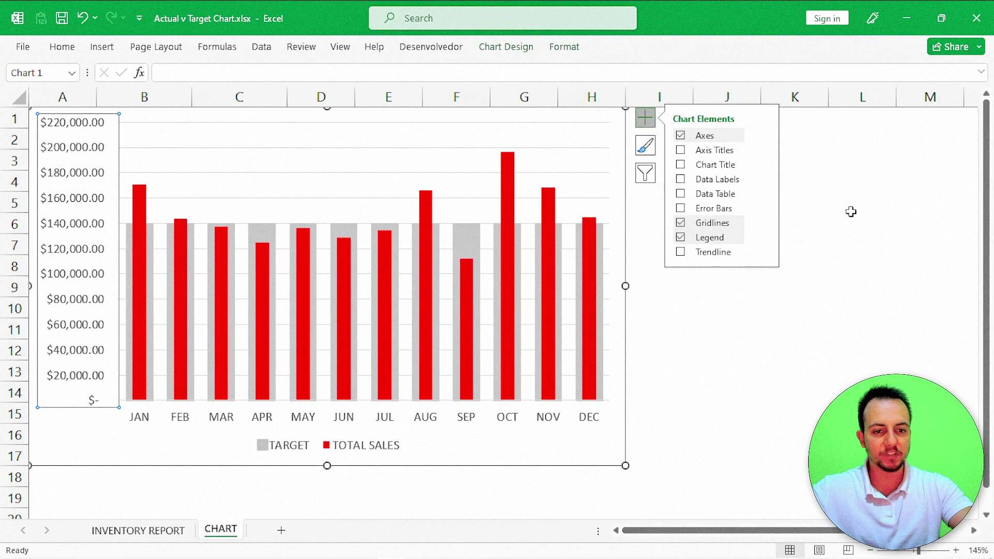
click(792, 308)
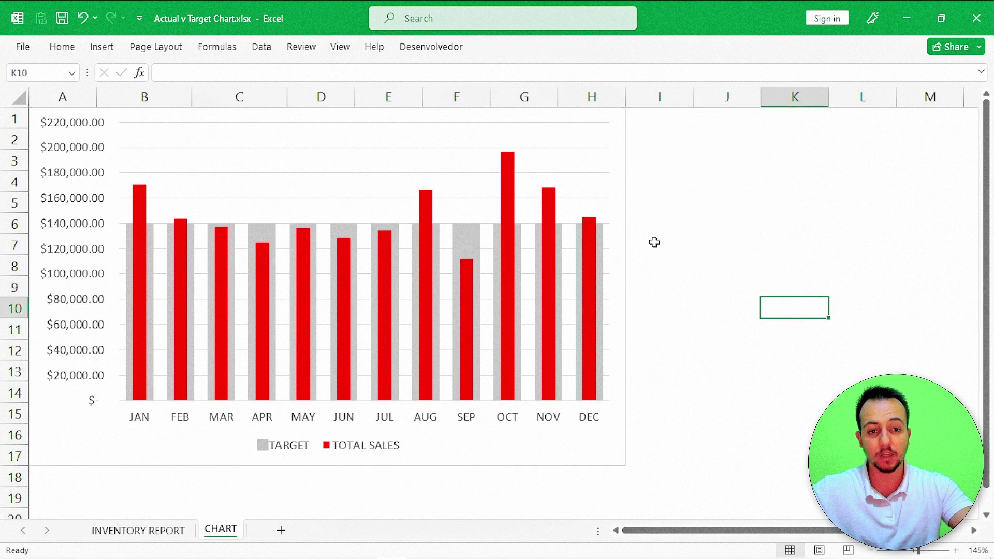
Step: Remove the outline of the chart area, apply an outer shadow falling toward its lower right, and deselect the chart
click(627, 175)
click(567, 52)
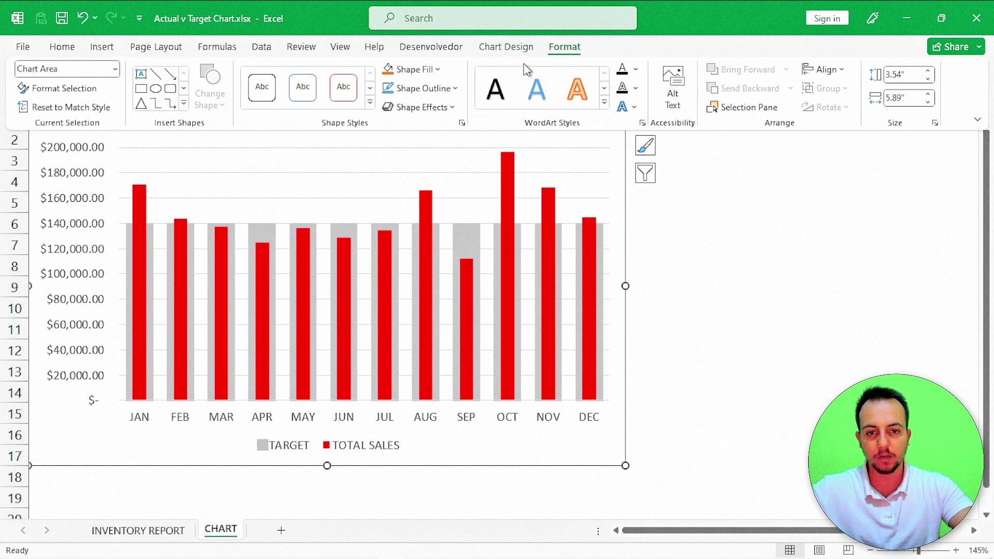
click(444, 89)
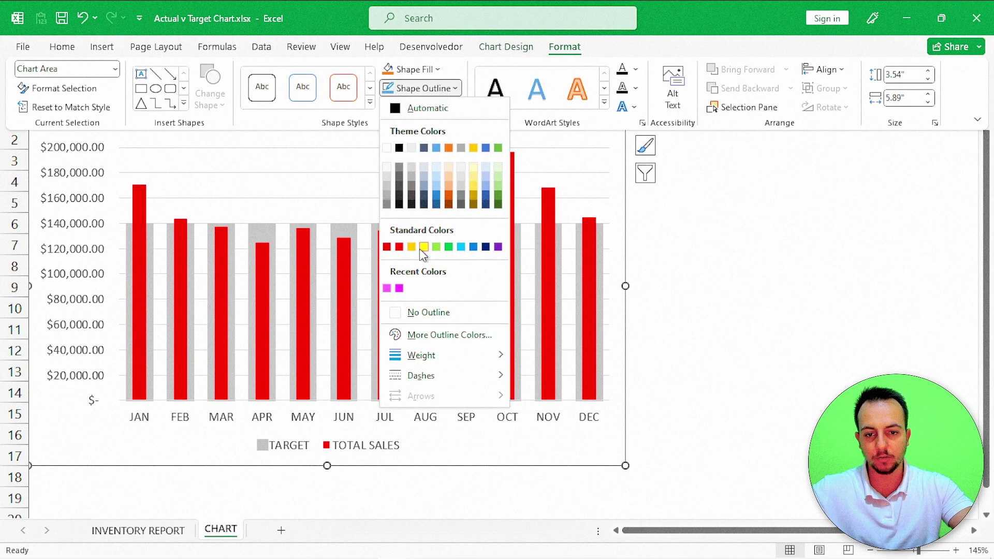
click(429, 313)
click(437, 107)
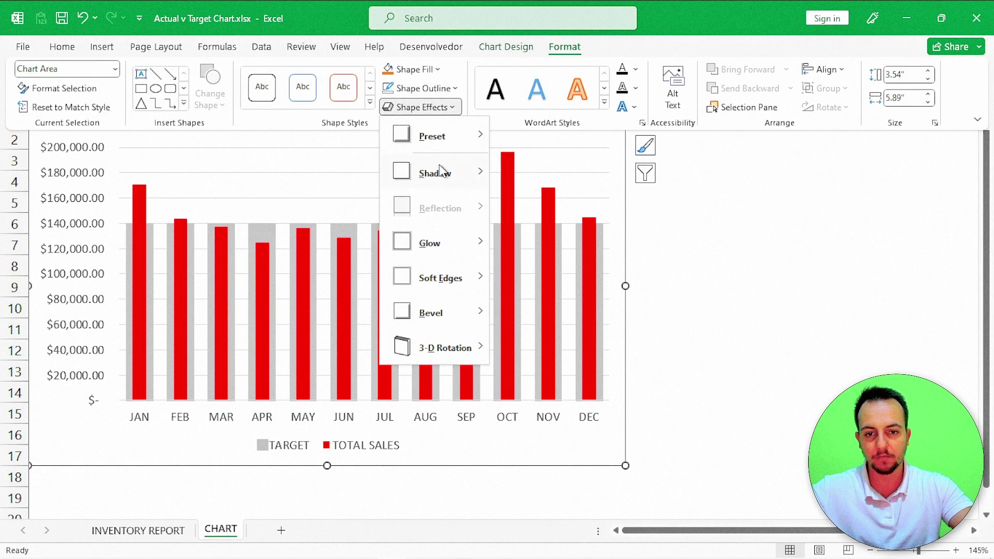
mouse_move(442, 174)
click(509, 197)
click(692, 266)
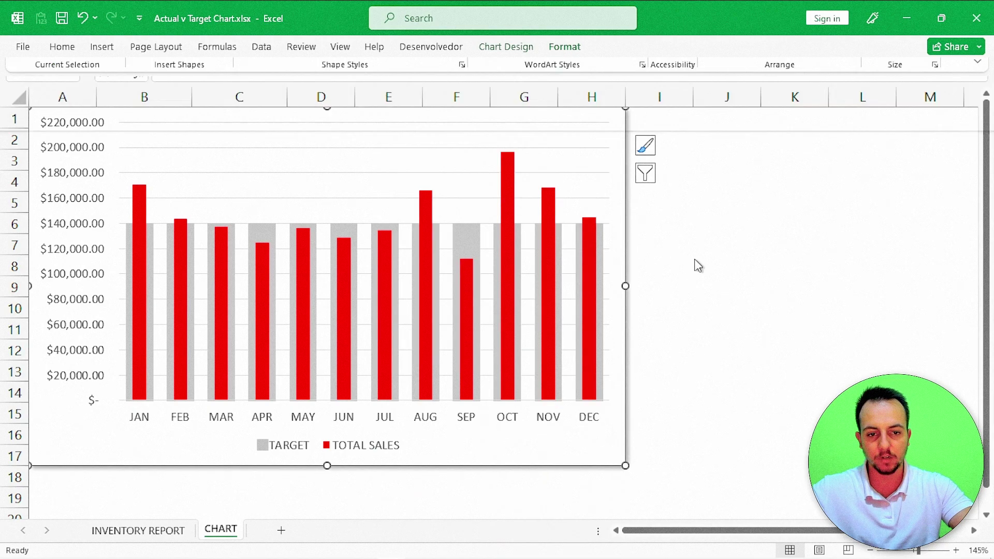
click(749, 259)
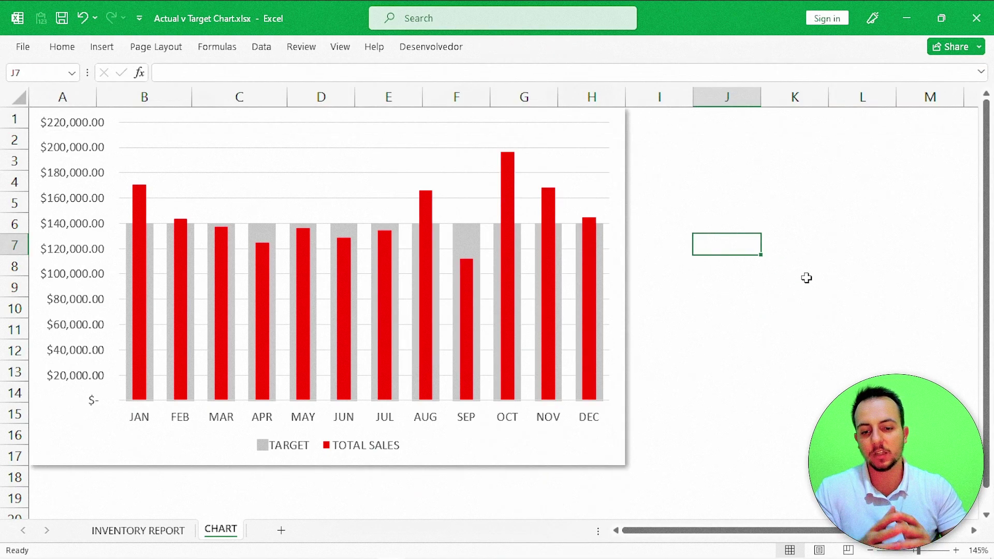